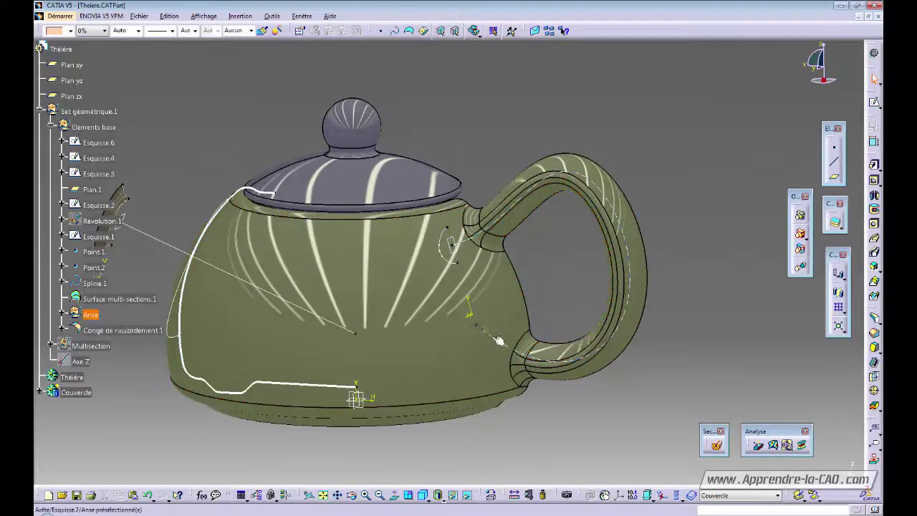
Examine the small multi-section surface at the spout tip and identify the sketches Esquisse.3, Esquisse.4 and Esquisse.6 that bound it
middle_drag(519, 266, 450, 237)
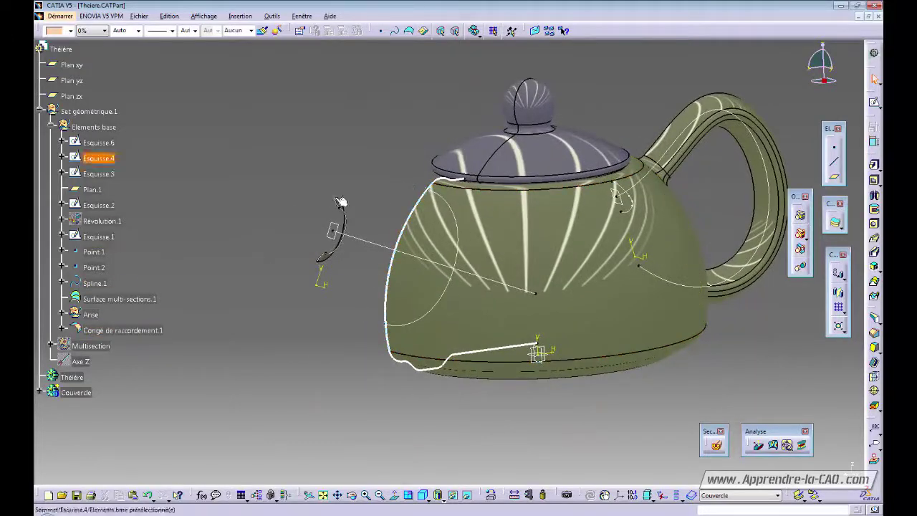
middle_drag(447, 275, 464, 223)
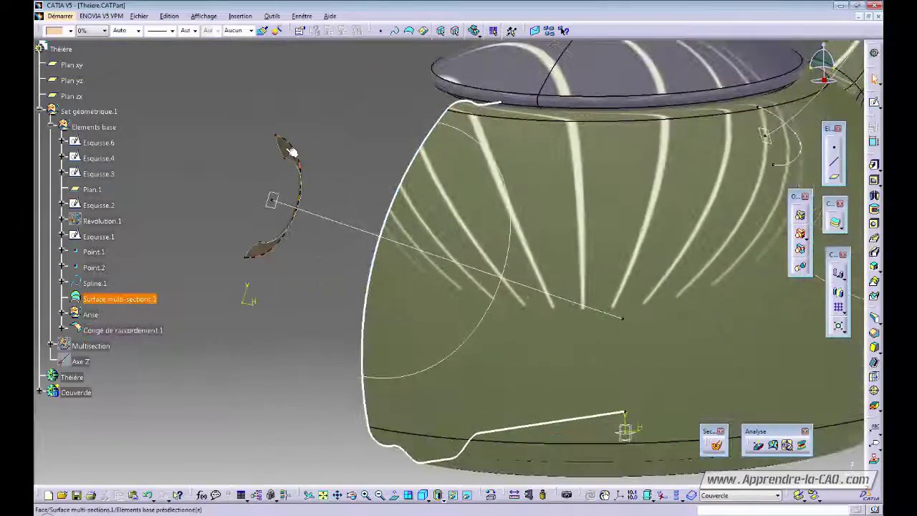
click(293, 153)
middle_drag(313, 215, 467, 246)
click(296, 221)
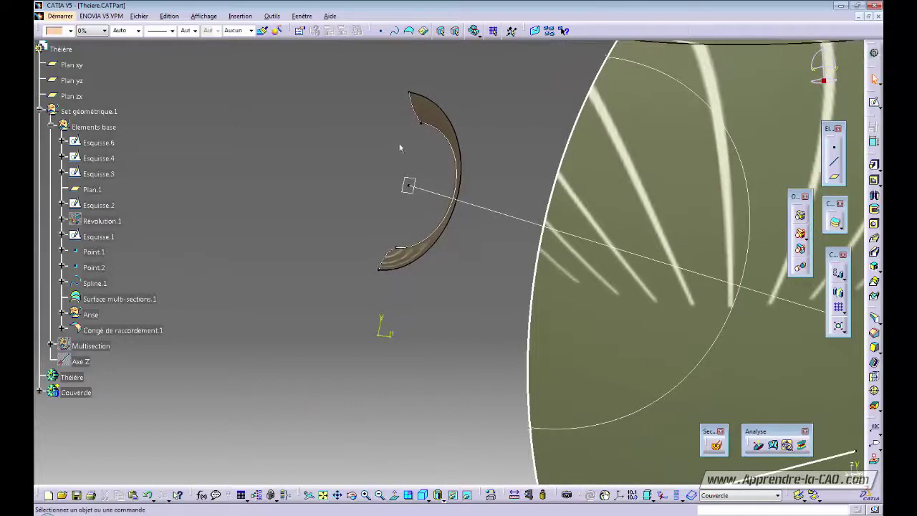
click(432, 128)
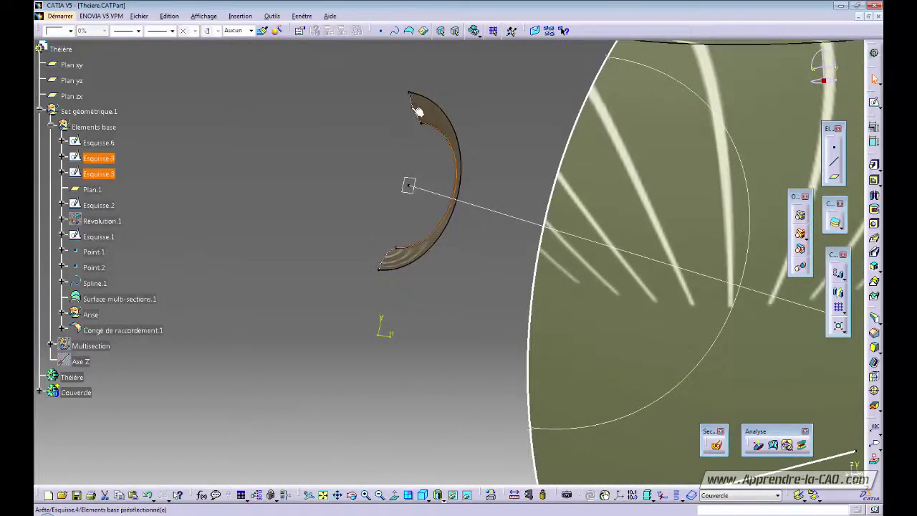
click(419, 112)
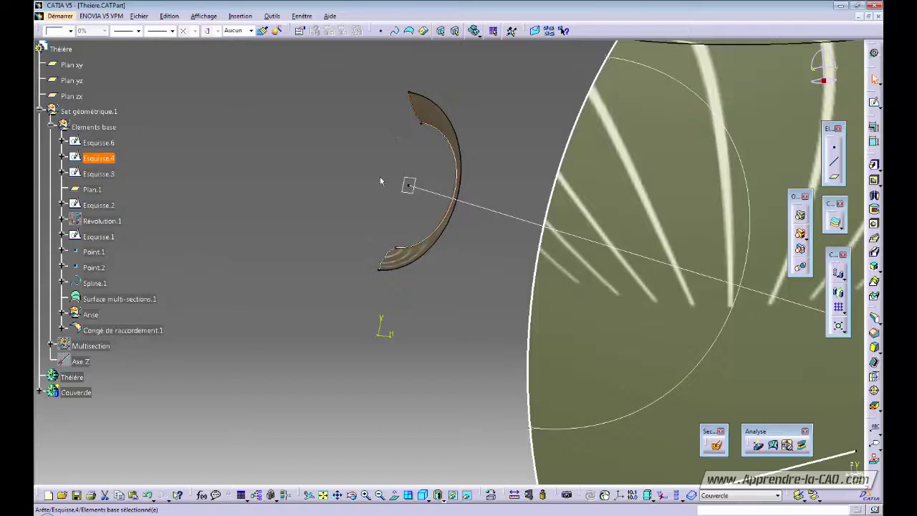
click(389, 254)
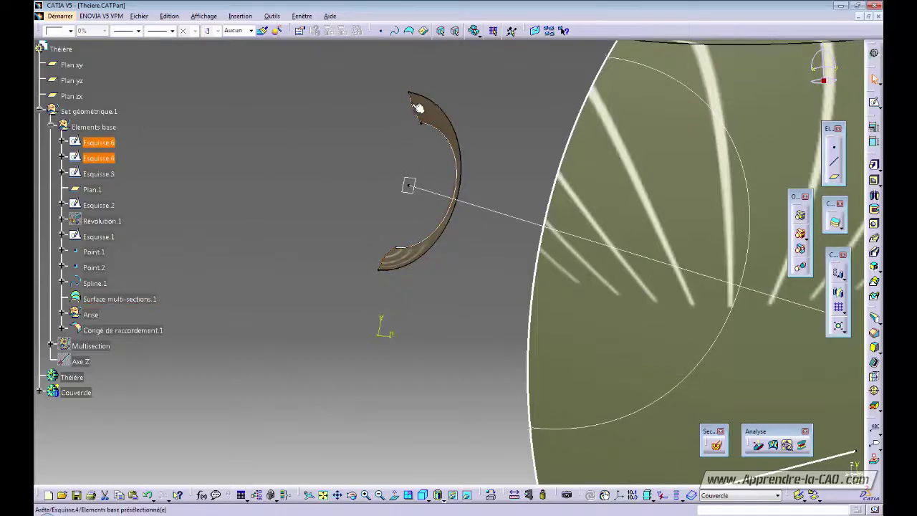
click(390, 249)
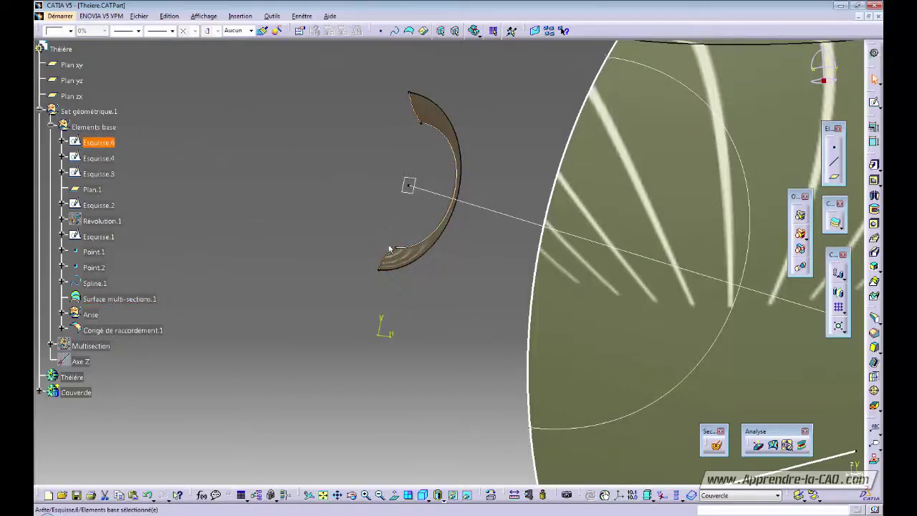
click(465, 239)
middle_drag(465, 240, 461, 242)
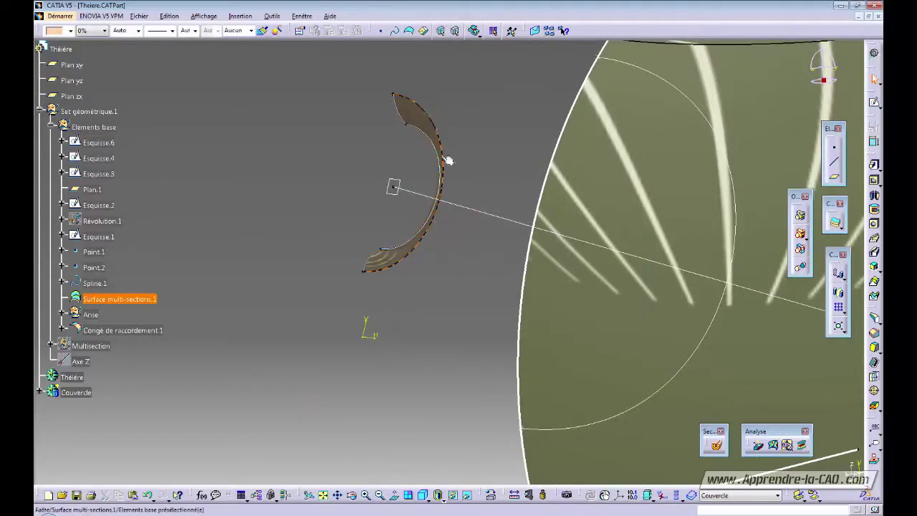
Inspect the gap between the teapot body and the spout tip's inner edge, Esquisse.3, from both sides
middle_drag(389, 271, 401, 330)
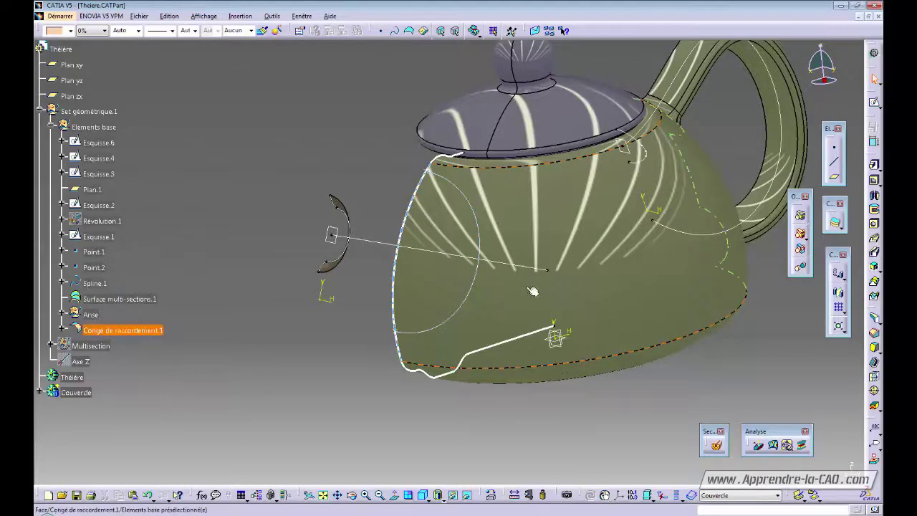
middle_drag(535, 292, 441, 279)
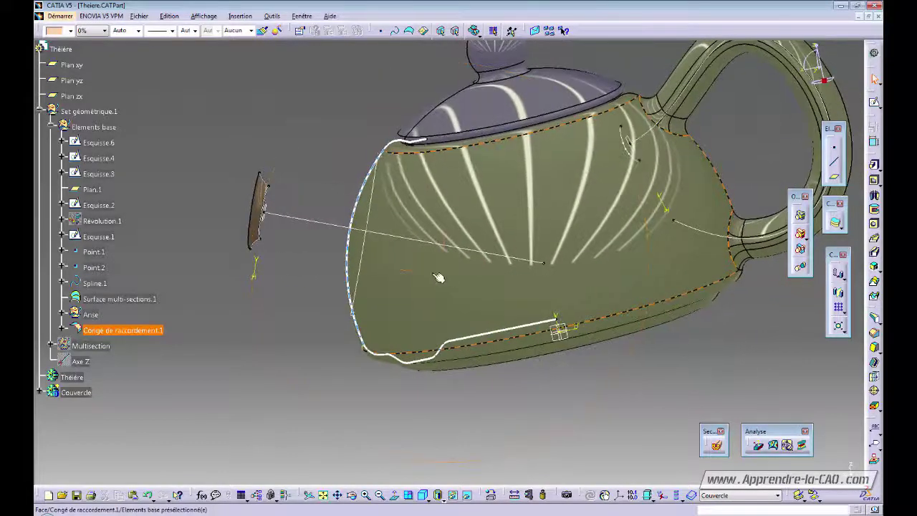
click(310, 219)
mouse_move(304, 235)
middle_down()
mouse_move(359, 240)
mouse_move(263, 221)
mouse_move(291, 199)
mouse_move(340, 243)
mouse_move(301, 232)
middle_up()
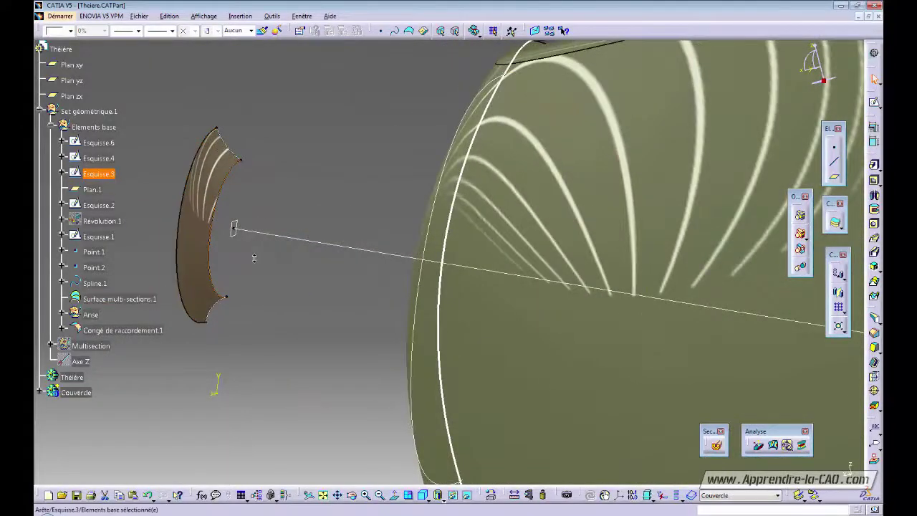
middle_drag(255, 259, 369, 276)
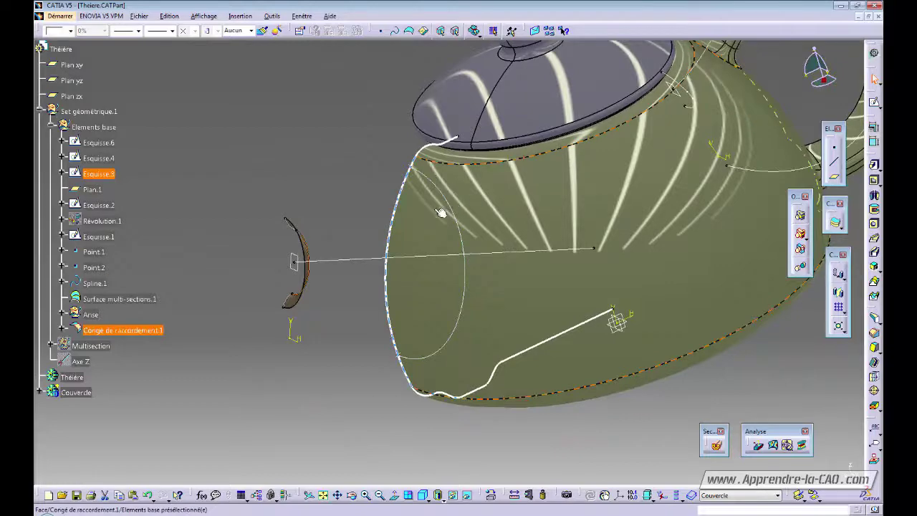
middle_drag(477, 327, 266, 270)
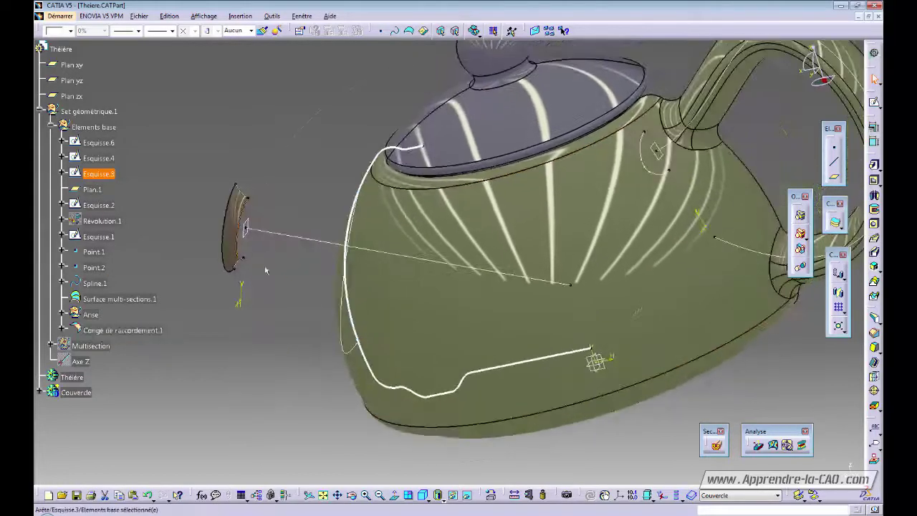
middle_drag(273, 231, 358, 334)
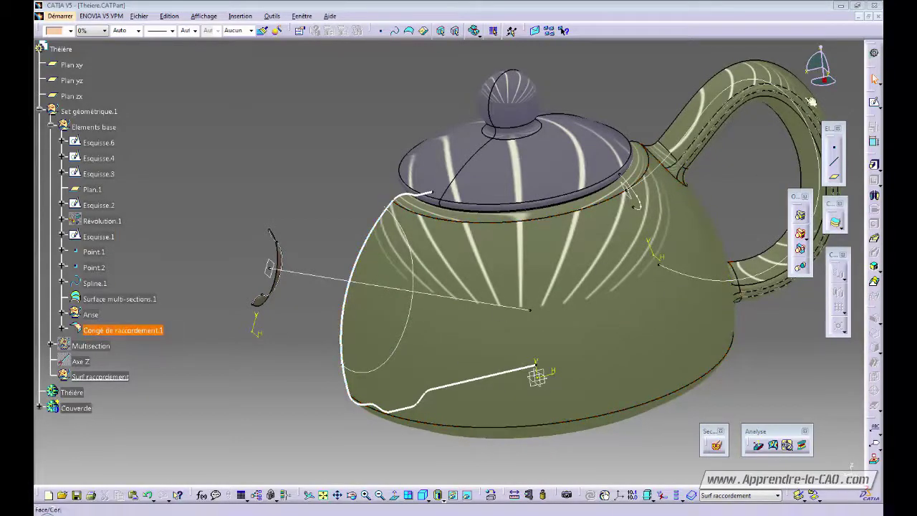
Switch to the surface design workbench and start a blend surface with Esquisse.3 at the spout tip as its first curve
click(873, 52)
click(677, 168)
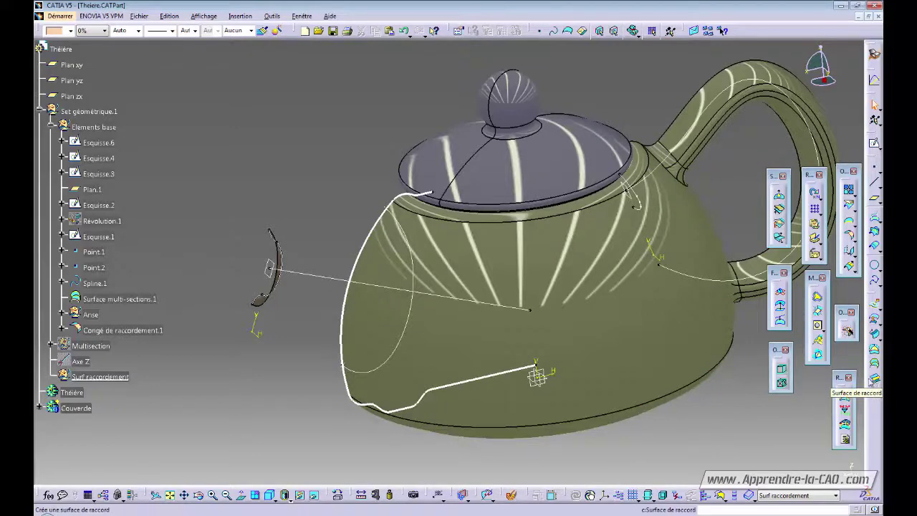
click(875, 379)
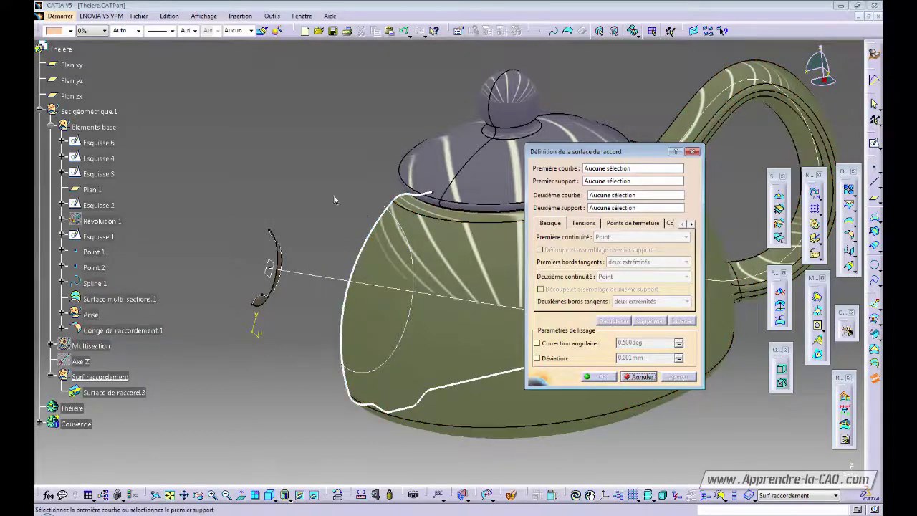
click(600, 172)
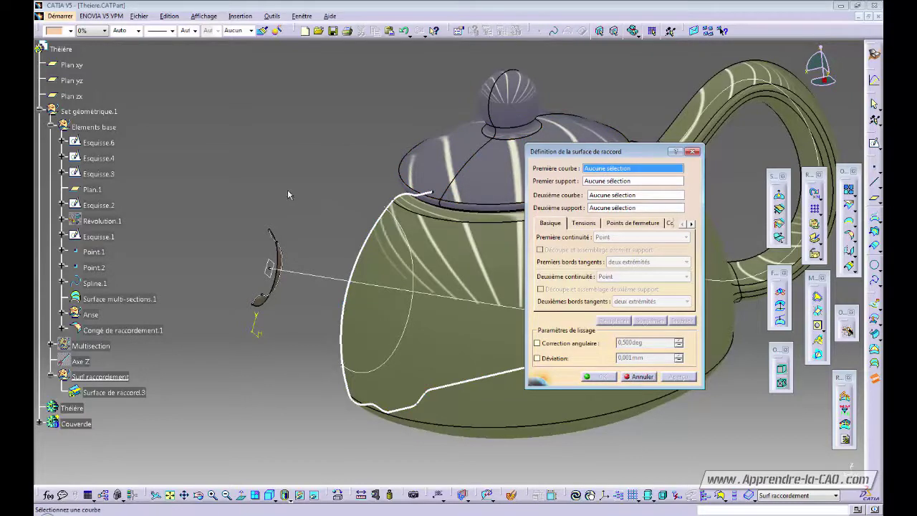
click(278, 258)
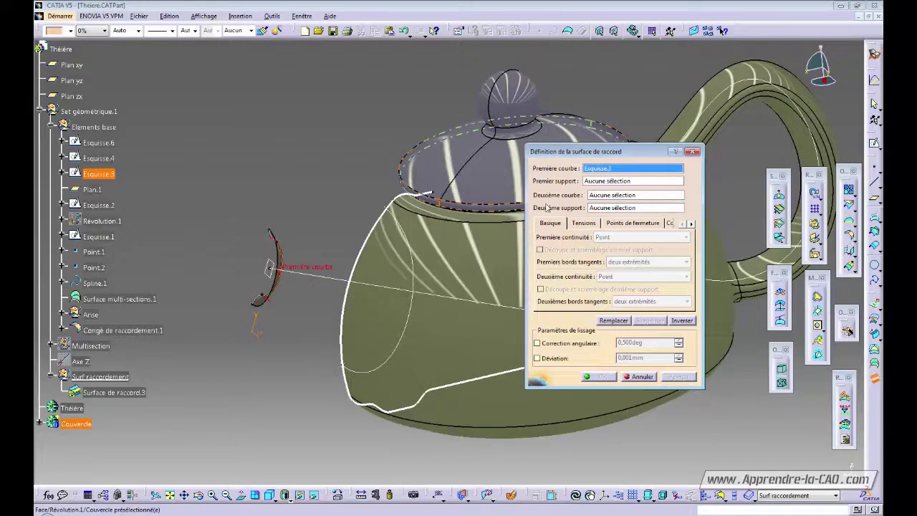
Set the spout tip's Surface multi-sections.1 as the first support of the blend surface
click(594, 183)
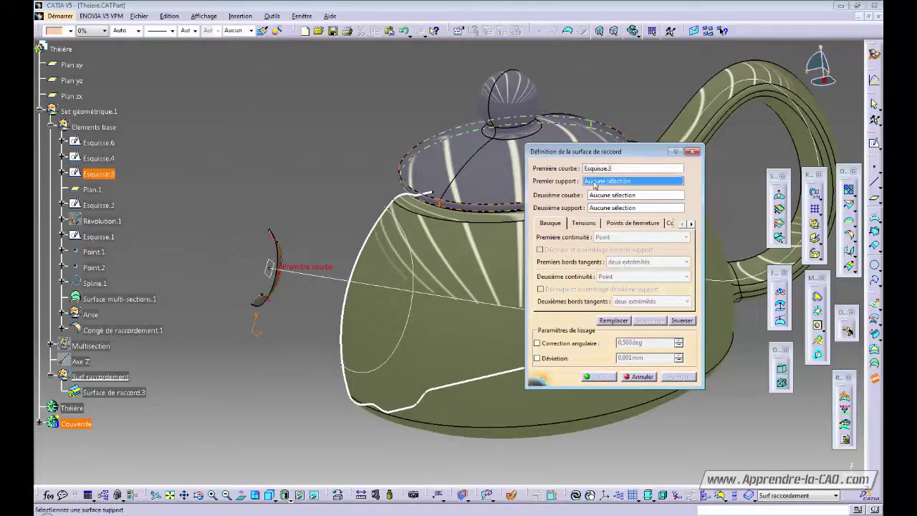
middle_drag(313, 280, 494, 217)
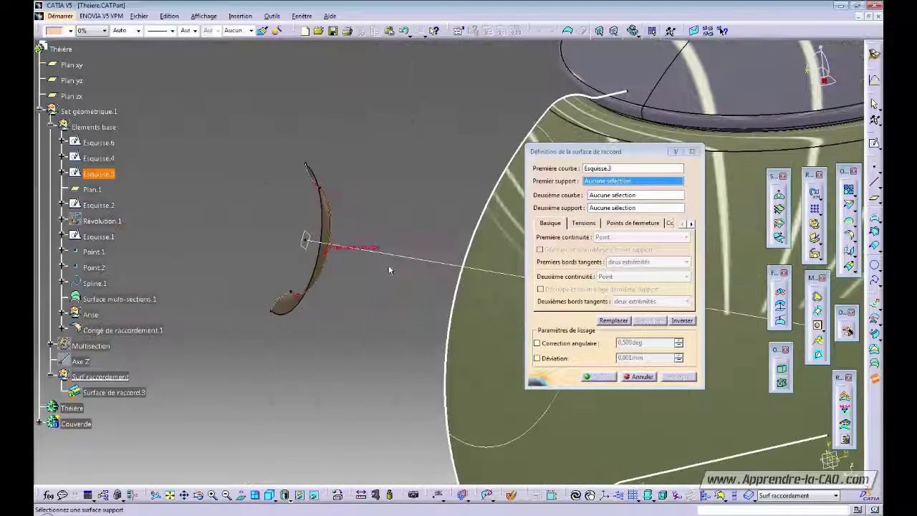
middle_drag(390, 270, 288, 273)
click(211, 212)
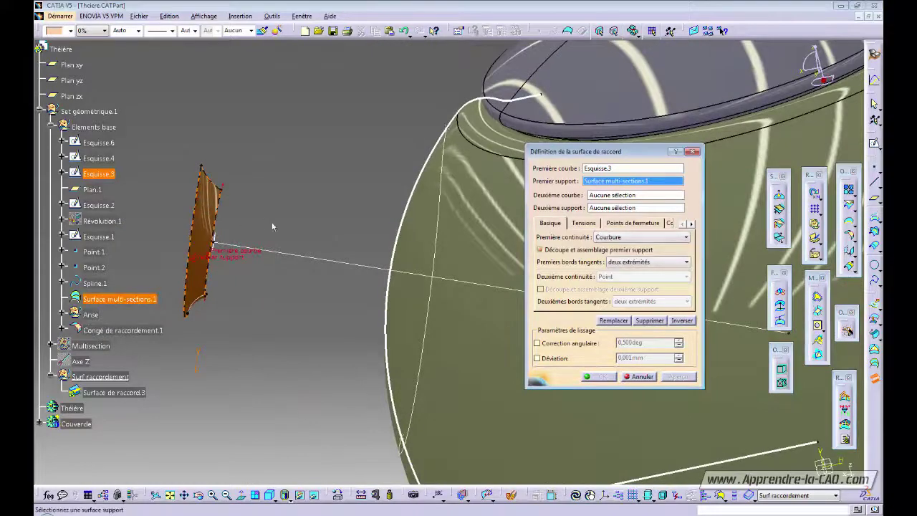
middle_drag(211, 212, 489, 269)
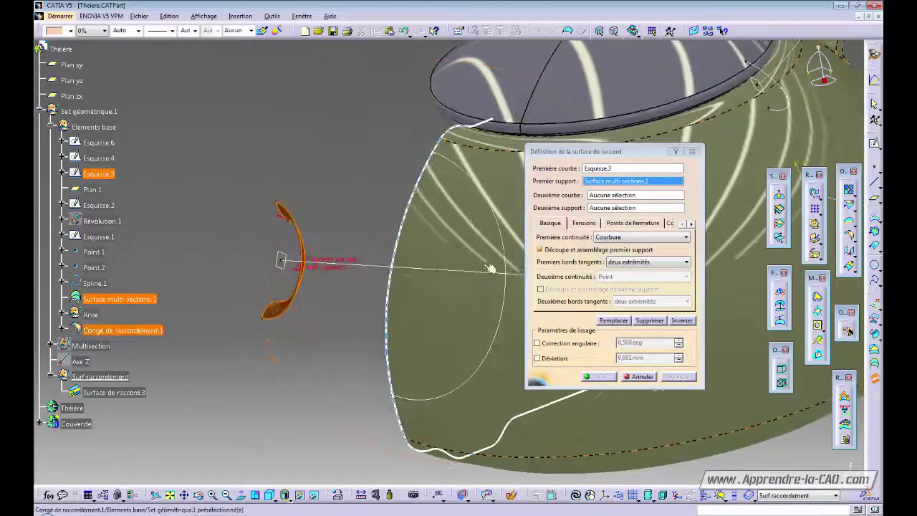
Set Spline.1 on the teapot body as the second curve and Congé de raccordement.1 as the second support
click(617, 197)
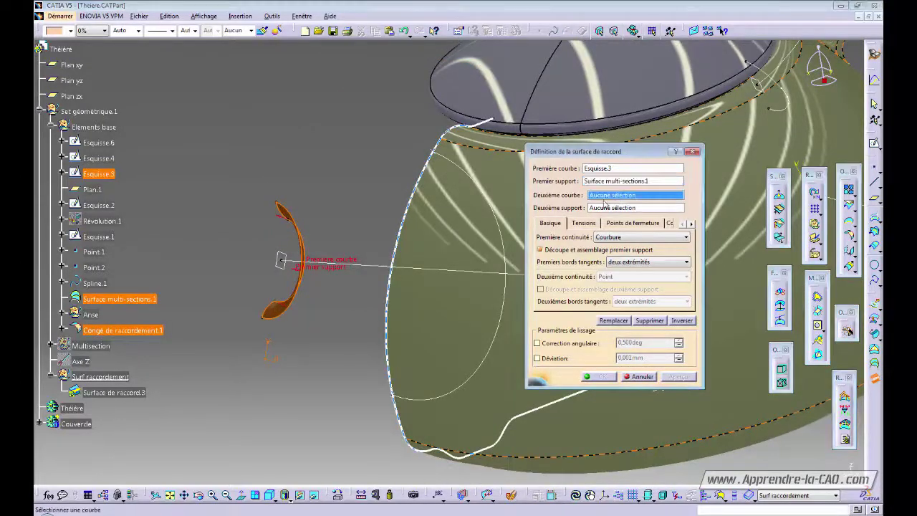
click(469, 166)
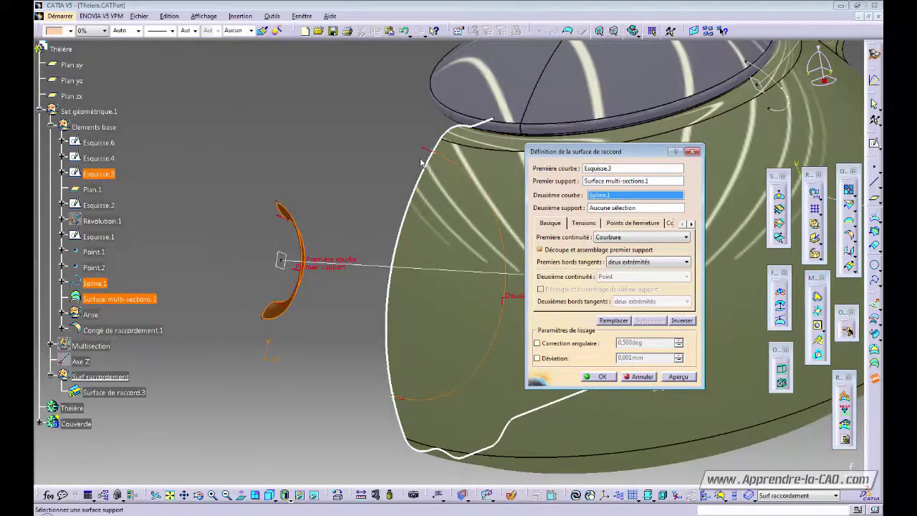
middle_drag(287, 225, 274, 267)
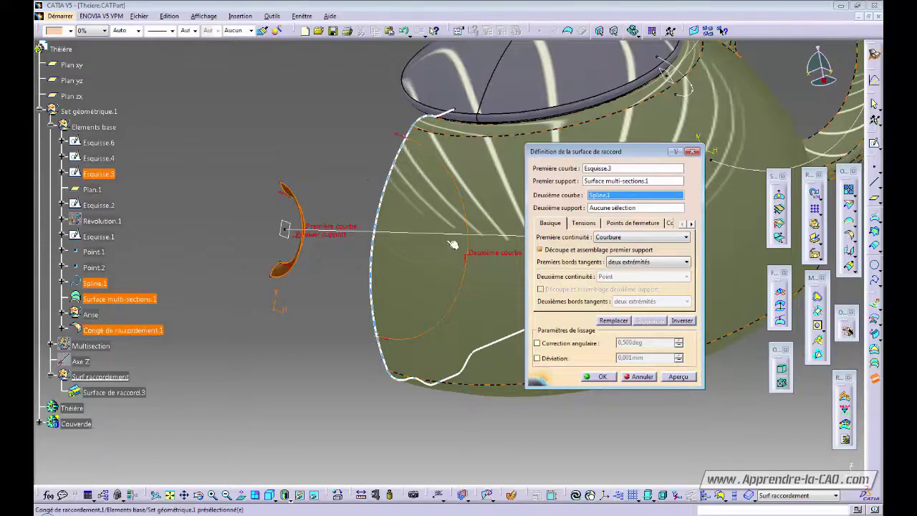
click(600, 208)
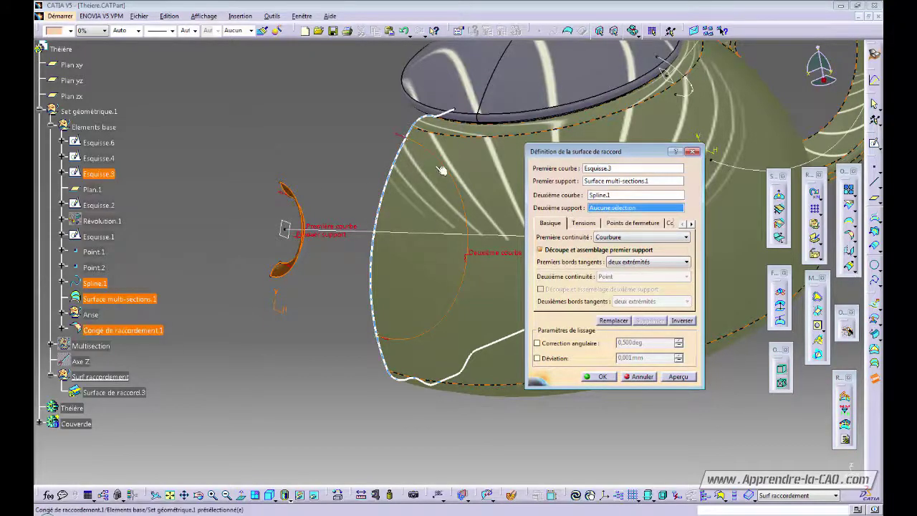
click(462, 197)
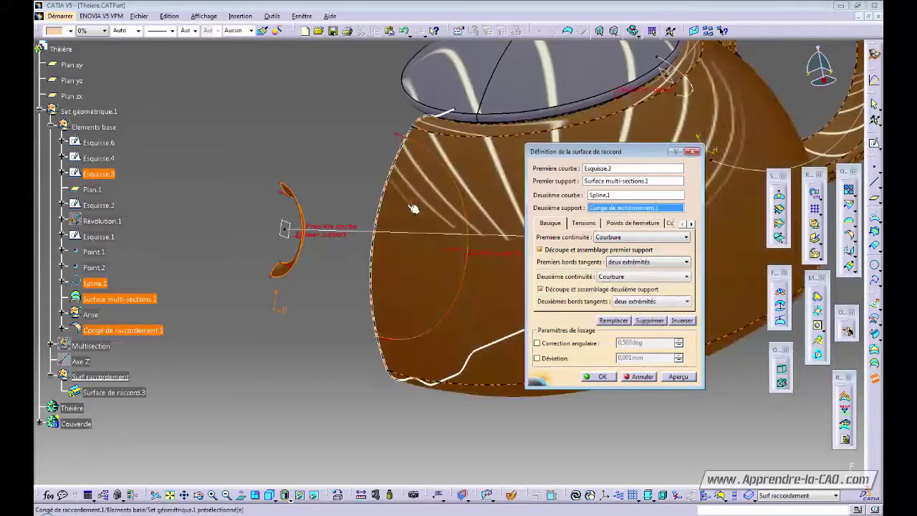
middle_drag(462, 196, 477, 268)
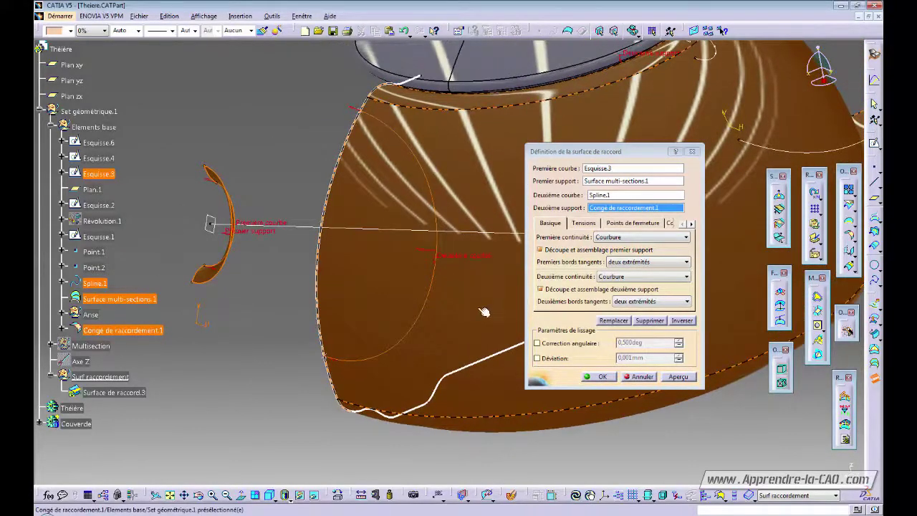
Set the first and second continuity to Tangence, preview the blend surface and create it
click(618, 238)
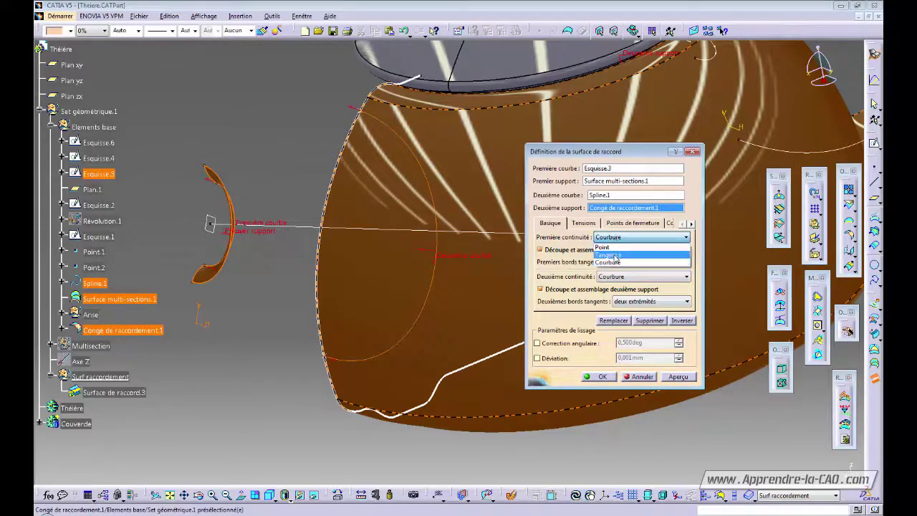
click(606, 260)
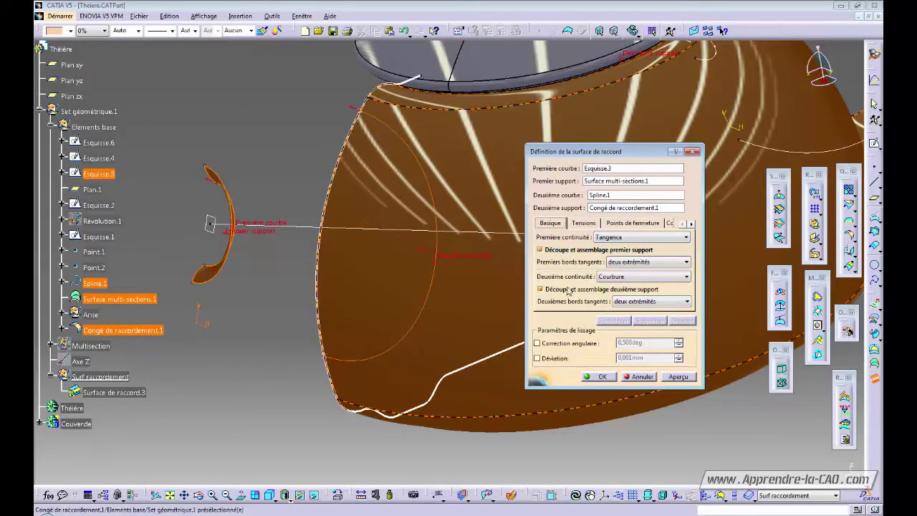
click(604, 284)
click(608, 291)
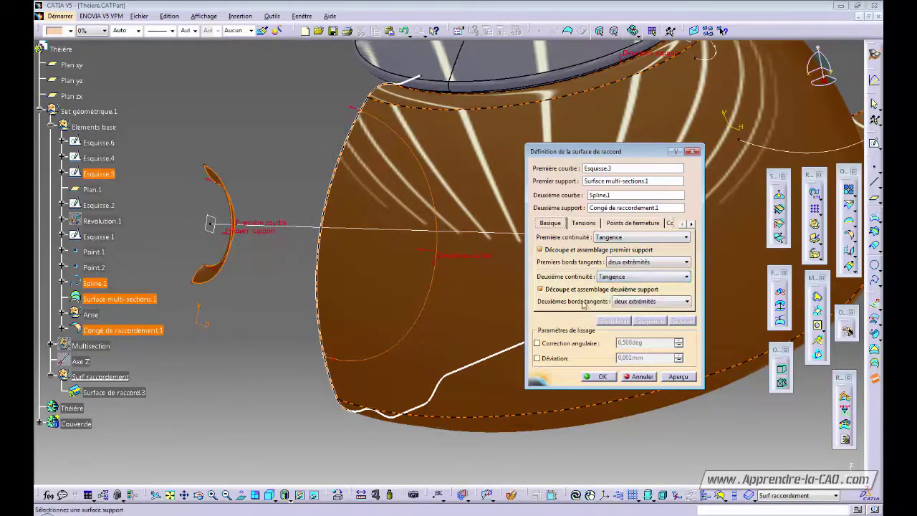
click(678, 377)
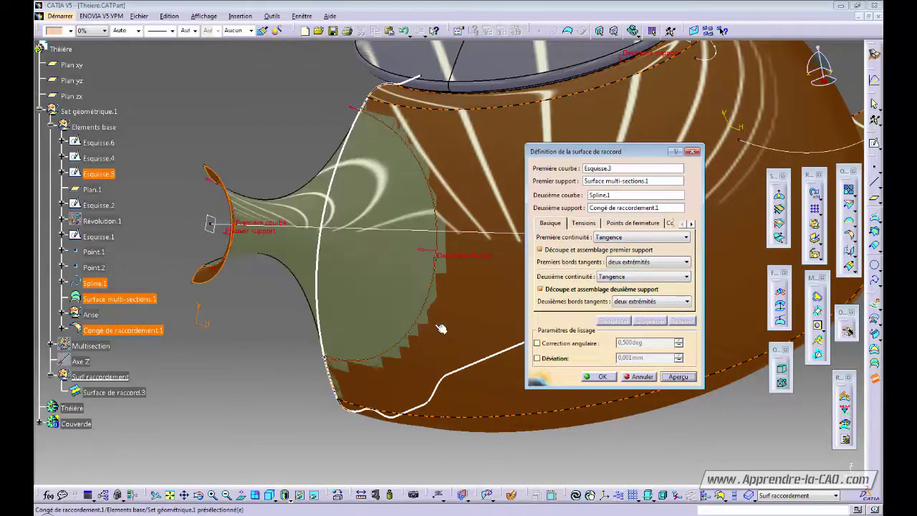
middle_drag(342, 273, 423, 312)
click(603, 377)
Compare single-light and two-light illumination of the teapot, and finish with neon lighting for checking surface reflections
middle_drag(427, 304, 464, 289)
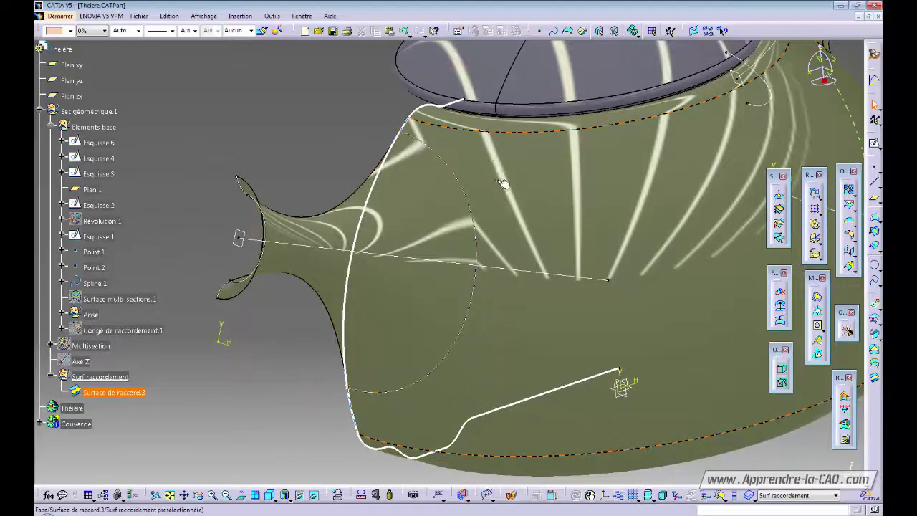
click(301, 137)
click(203, 16)
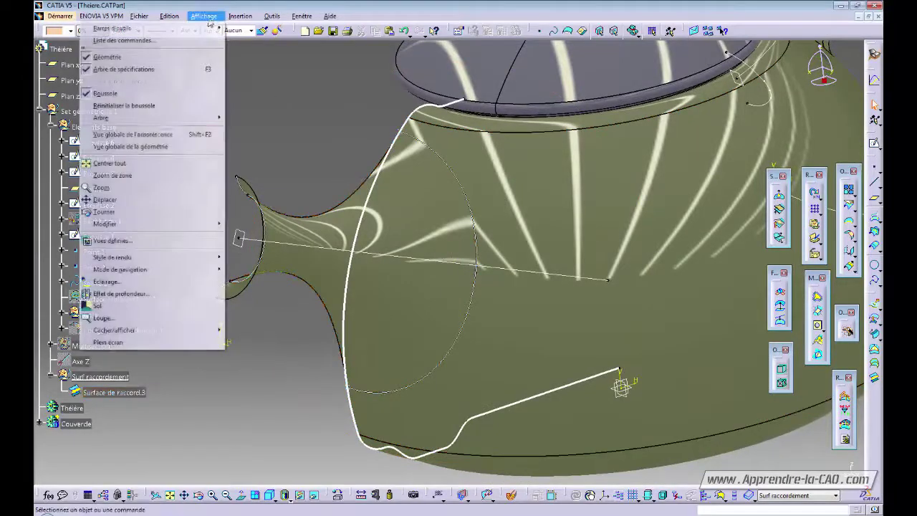
click(146, 285)
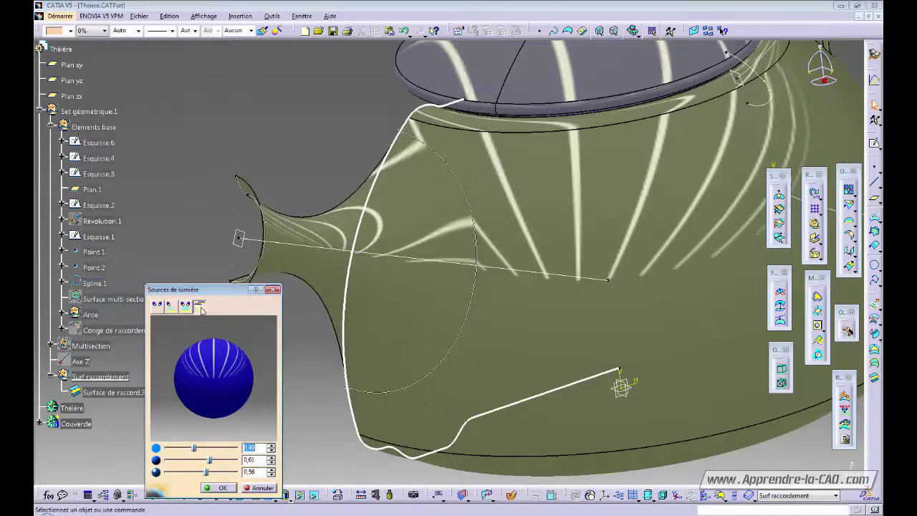
click(169, 307)
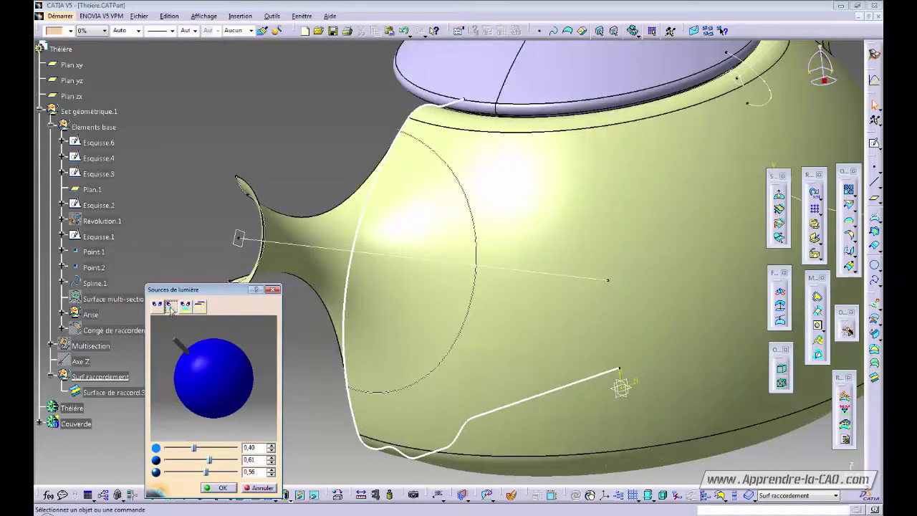
click(186, 306)
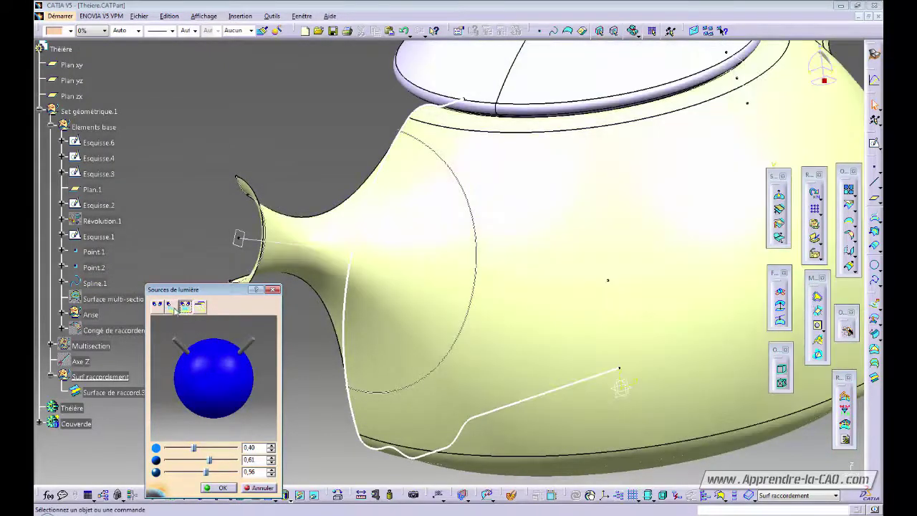
click(199, 307)
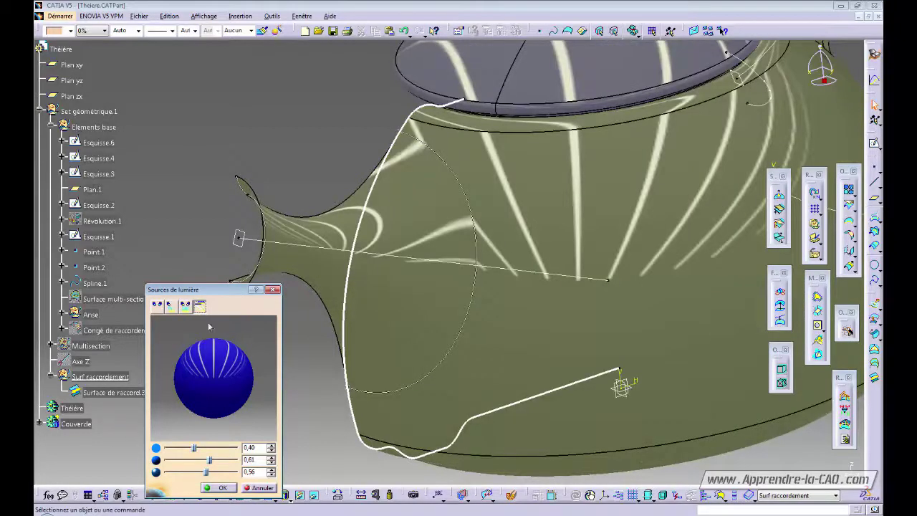
click(223, 488)
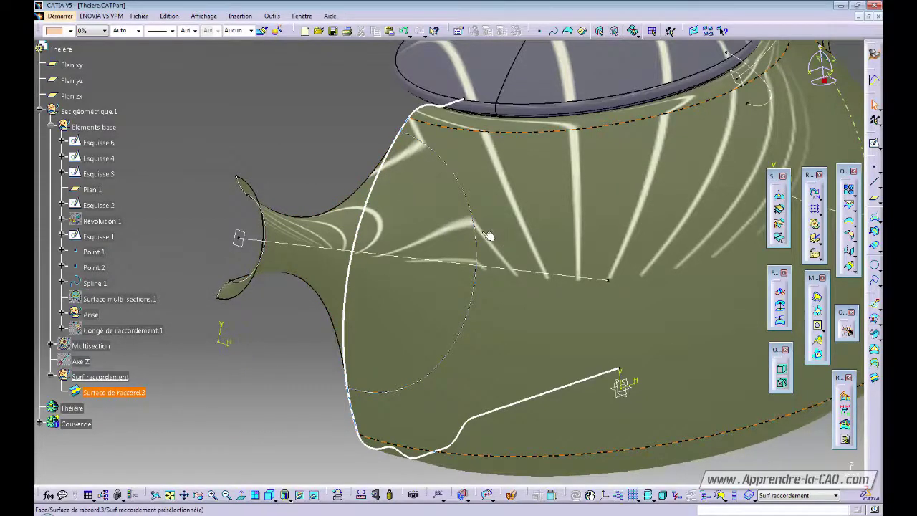
Set the first and second continuity of the spout's blend surface to Courbure, preview it and apply the change
mouse_move(498, 262)
middle_down()
mouse_move(493, 270)
mouse_move(492, 262)
middle_up()
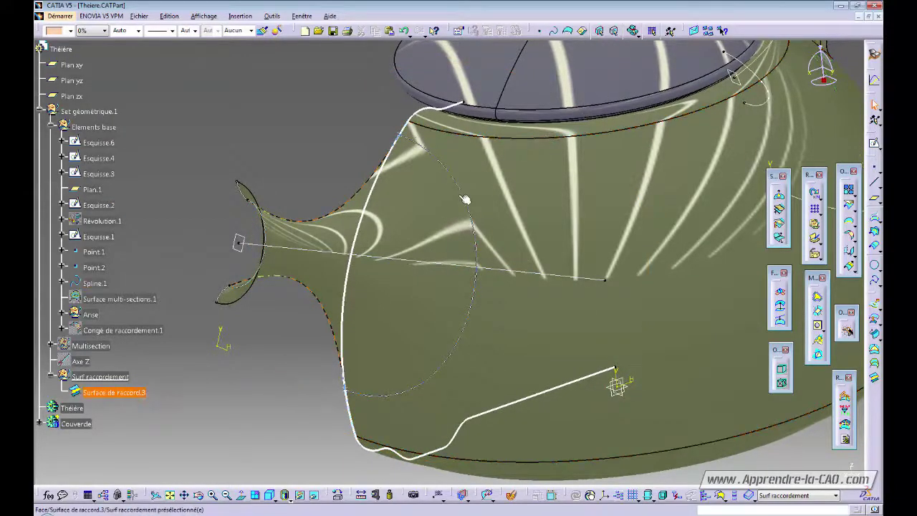
middle_drag(424, 187, 469, 262)
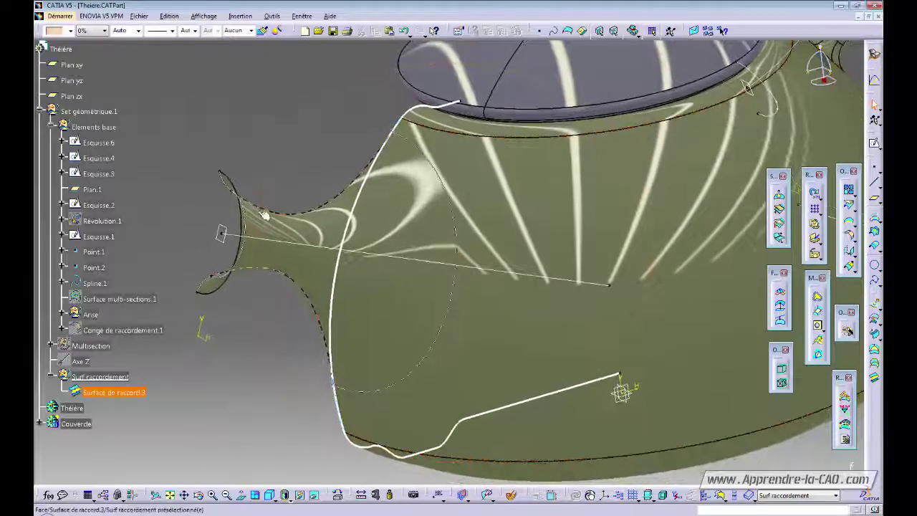
middle_click(250, 218)
middle_drag(579, 256, 479, 169)
middle_drag(476, 206, 466, 225)
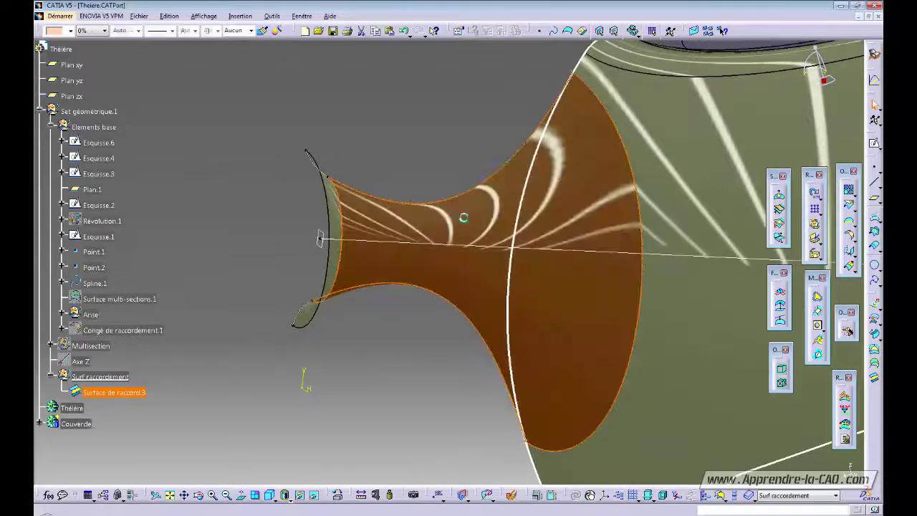
double_click(467, 215)
middle_drag(409, 237, 502, 269)
click(613, 237)
click(617, 263)
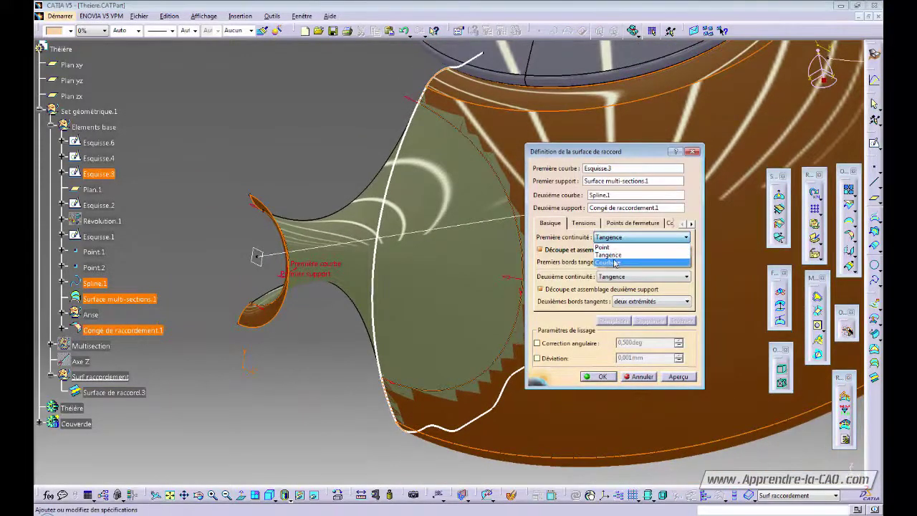
click(615, 278)
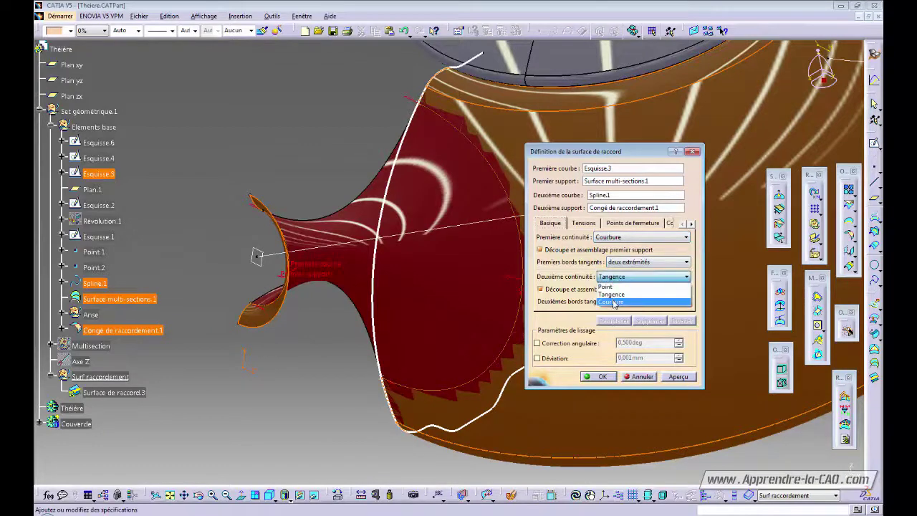
click(616, 302)
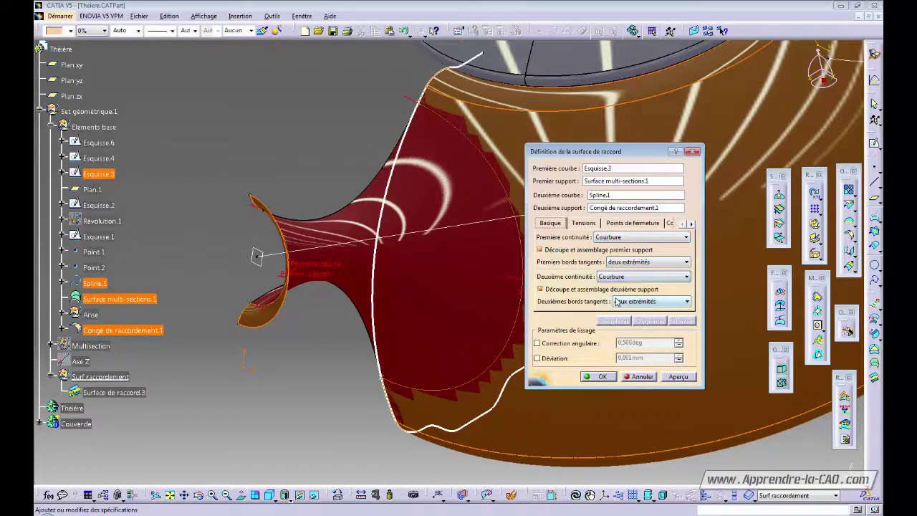
click(681, 378)
click(599, 378)
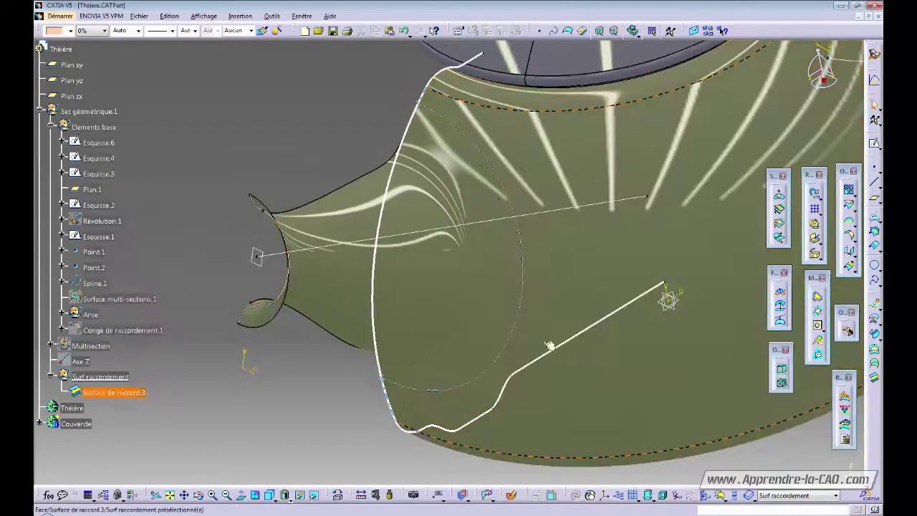
Examine the neon reflection lines on the spout's blend surface and its junctions with the teapot body from several sides
middle_drag(467, 307, 433, 321)
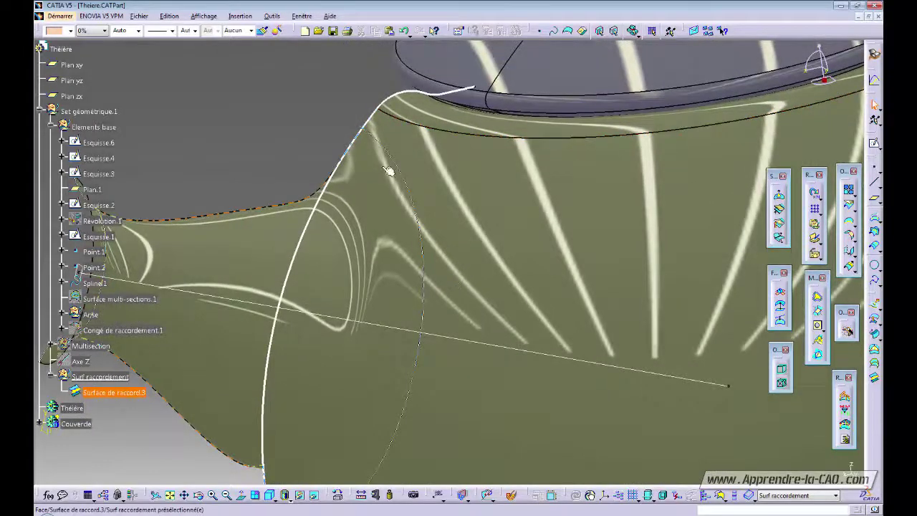
middle_drag(445, 304, 473, 341)
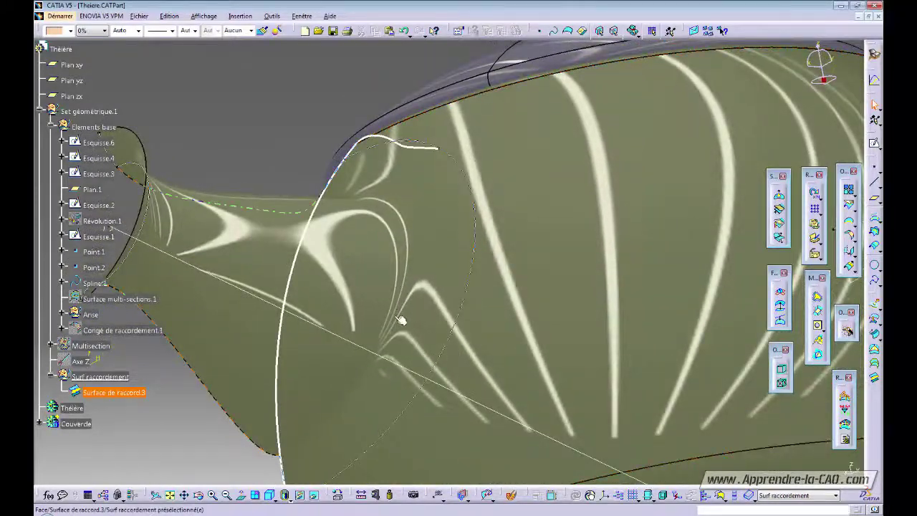
middle_click(404, 346)
middle_click(326, 283)
middle_drag(325, 282, 401, 307)
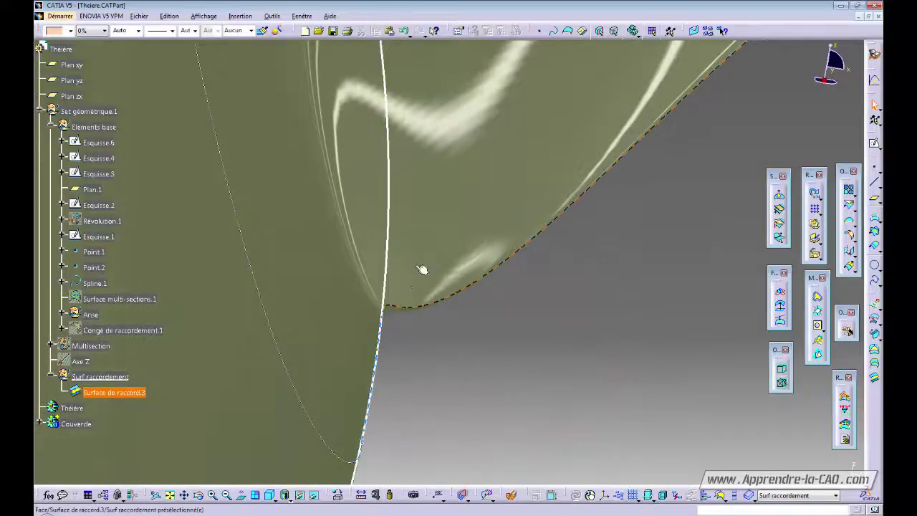
middle_drag(422, 270, 411, 338)
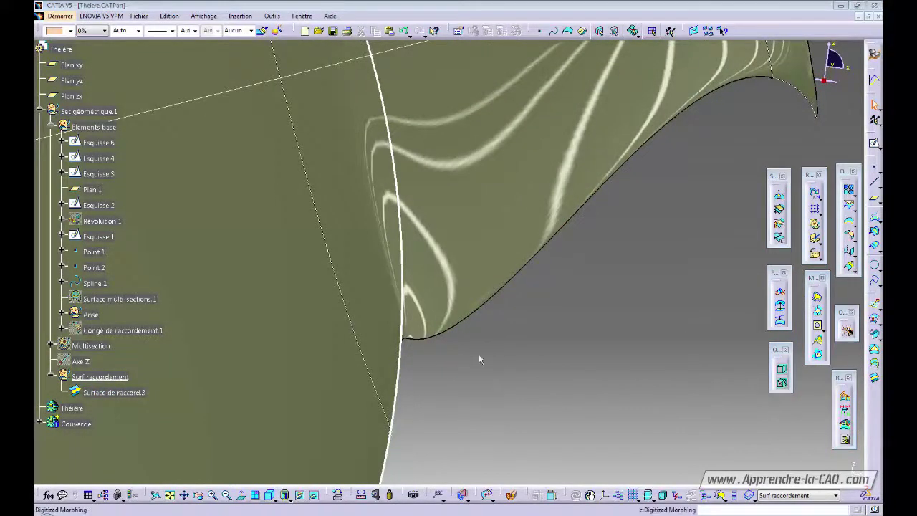
middle_drag(550, 331, 422, 191)
middle_drag(449, 254, 471, 293)
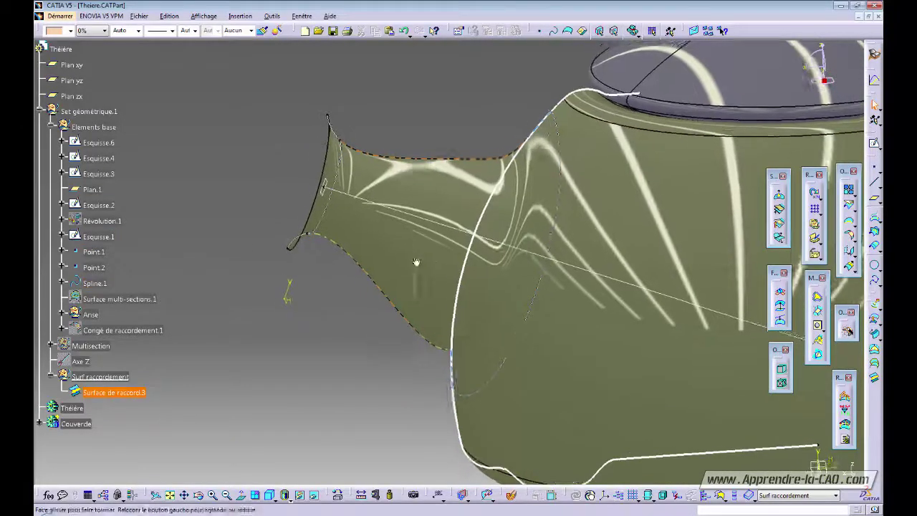
middle_drag(416, 260, 430, 316)
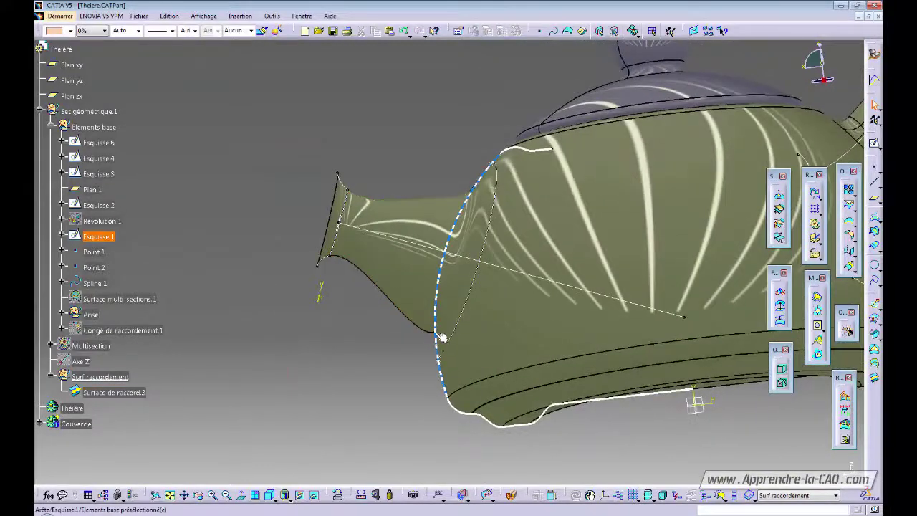
middle_drag(430, 358, 526, 266)
middle_drag(467, 297, 395, 246)
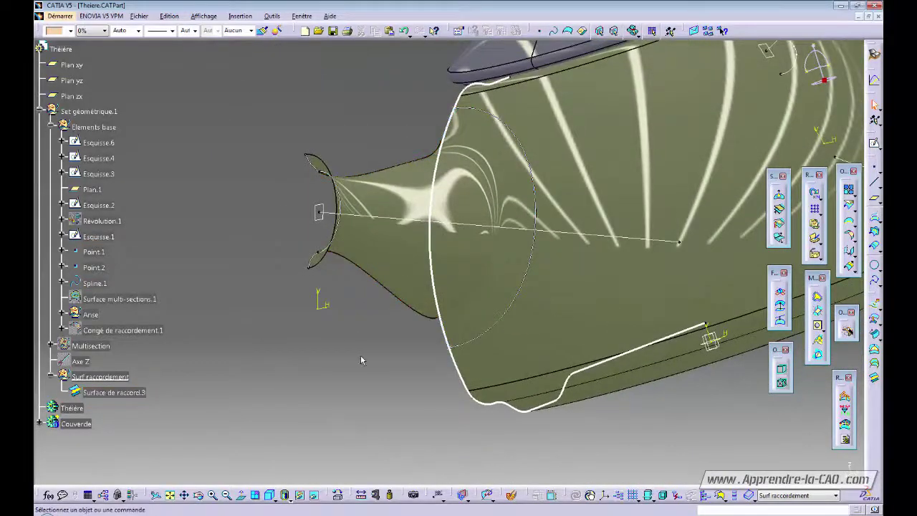
right_click(101, 377)
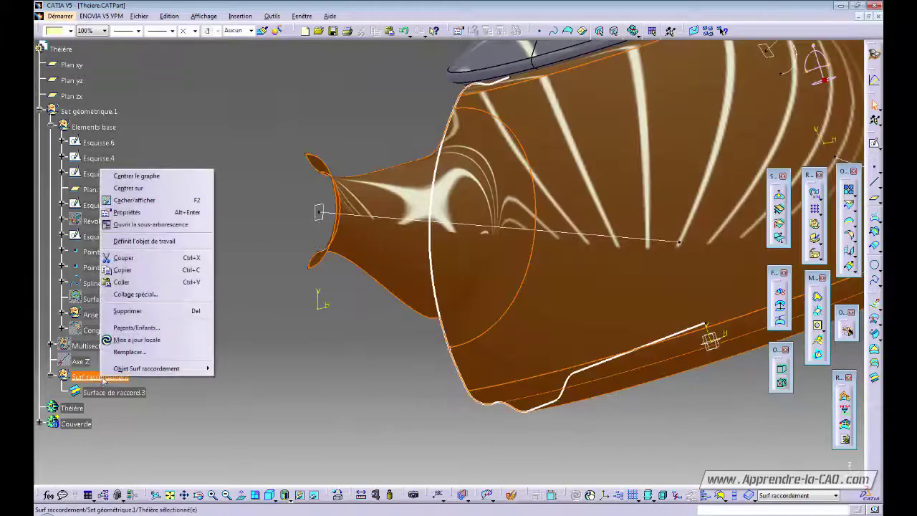
click(134, 200)
middle_drag(391, 389, 371, 388)
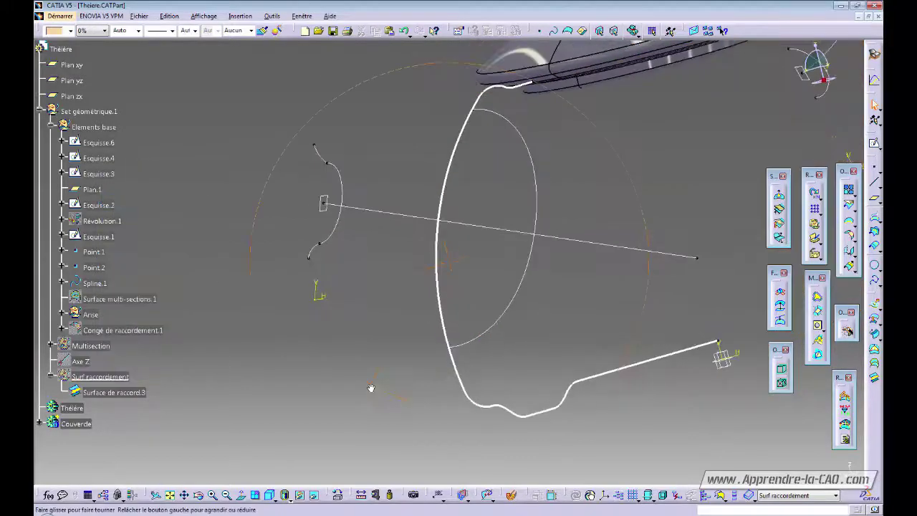
right_click(103, 377)
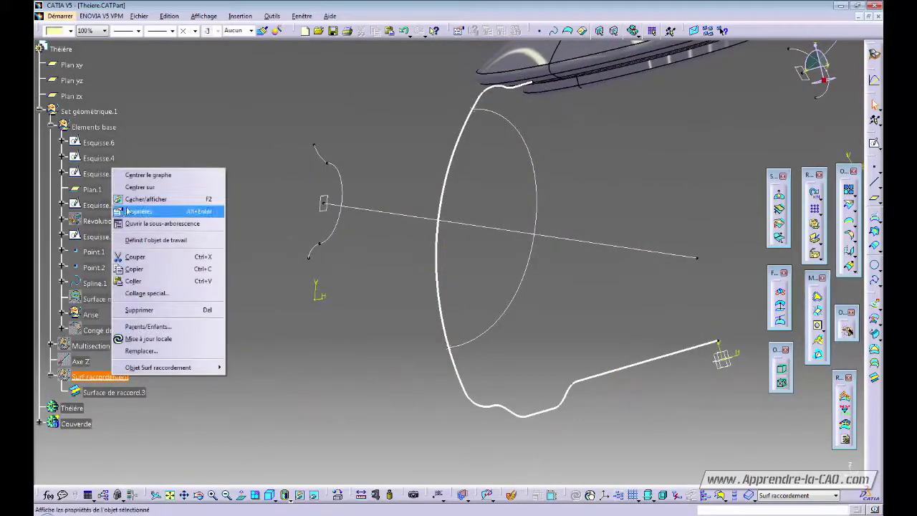
click(147, 200)
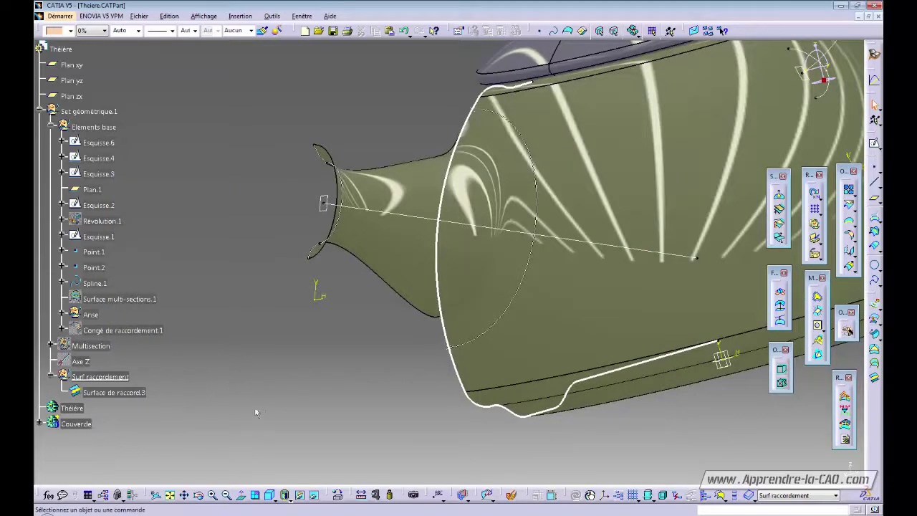
Hide the Surf raccordement geometrical set and show the teapot body surface Congé de raccordement.1
click(135, 393)
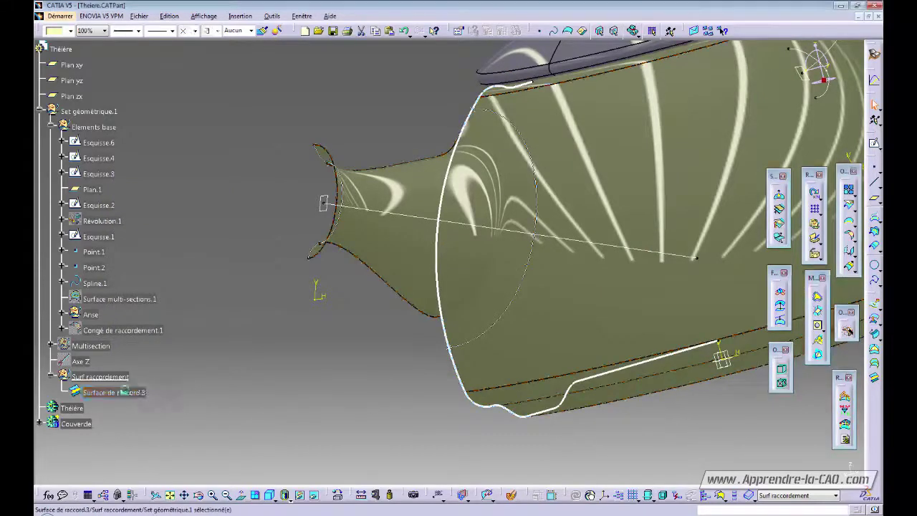
click(114, 378)
key(ctrl+h)
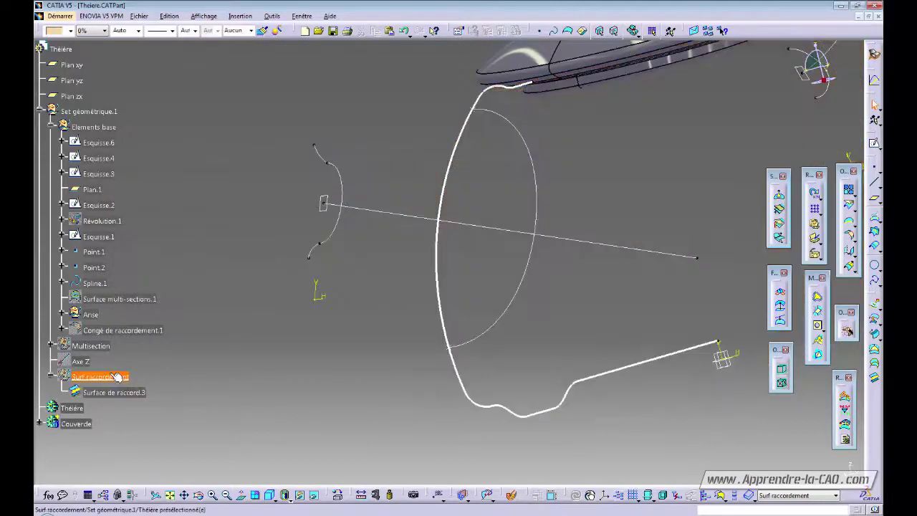
click(123, 333)
key(ctrl+h)
Show the Multisection geometrical set and inspect its extruded support surfaces and guide curves between the spout tip and the body
middle_drag(415, 324, 487, 344)
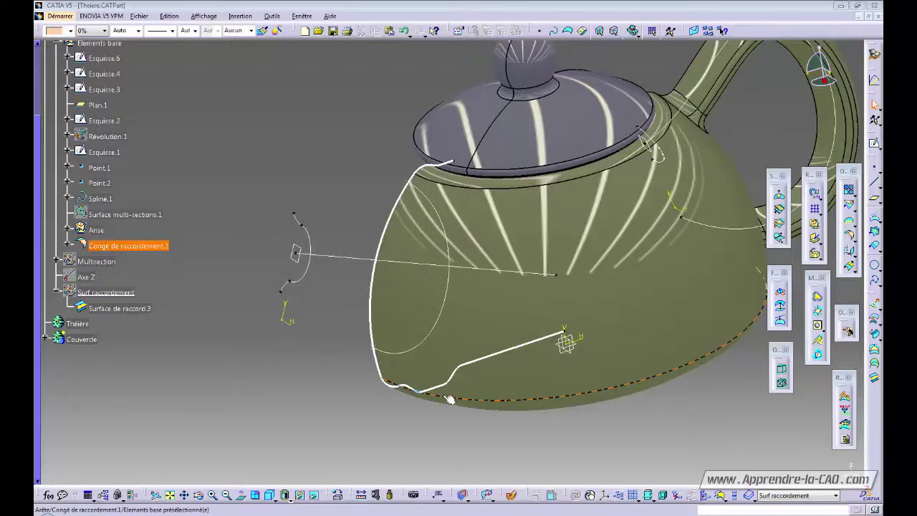
right_click(96, 264)
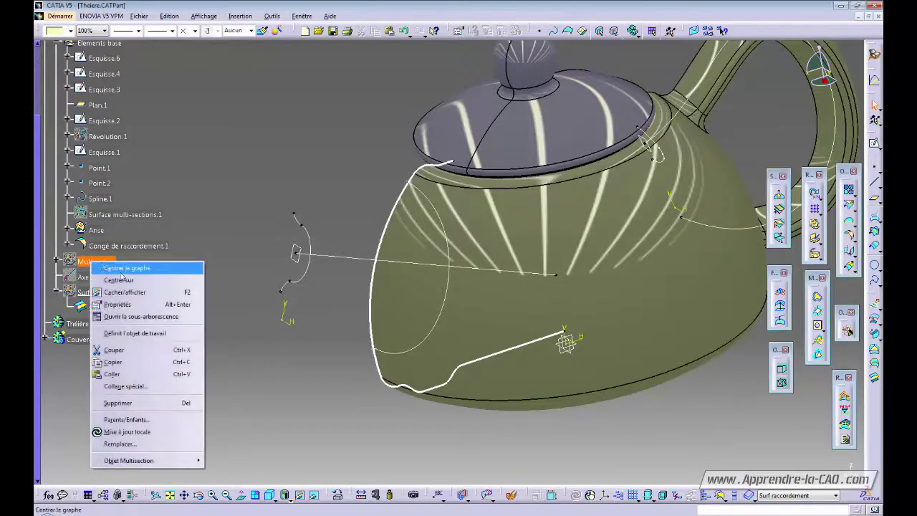
click(154, 296)
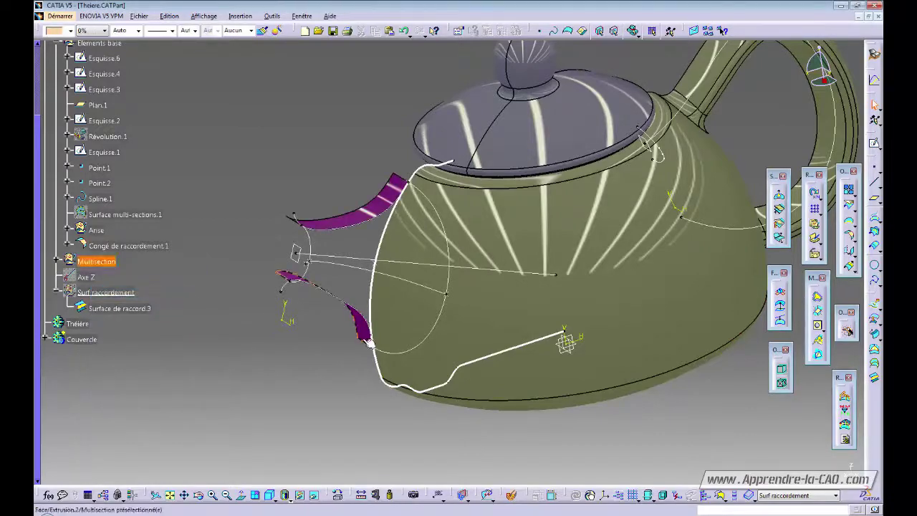
middle_drag(310, 347, 327, 225)
click(327, 225)
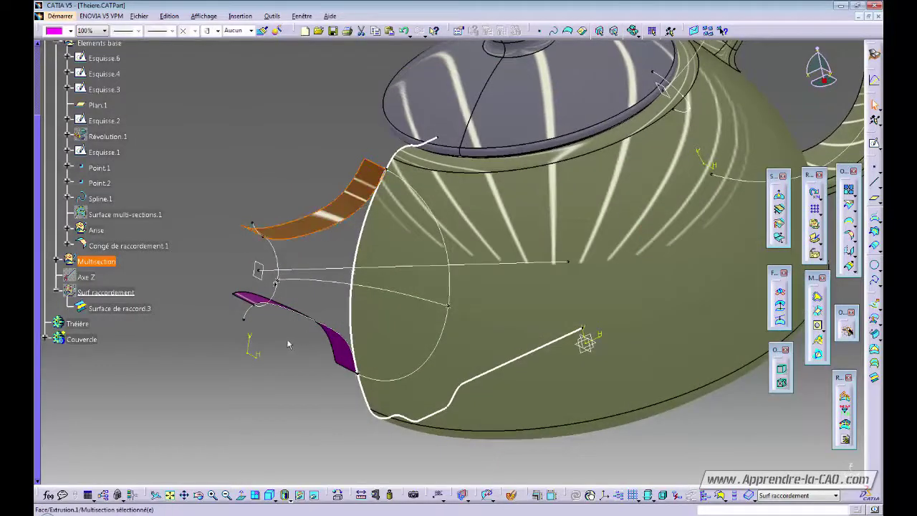
middle_drag(288, 345, 343, 228)
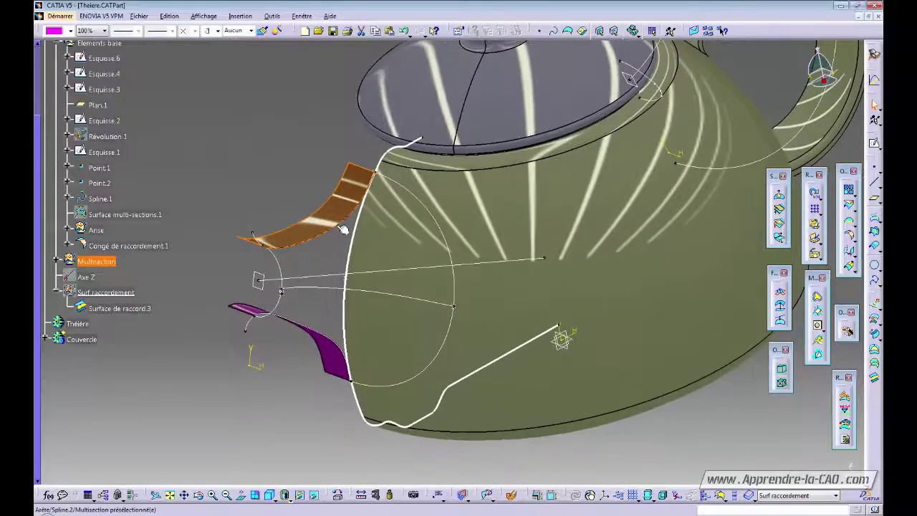
click(257, 184)
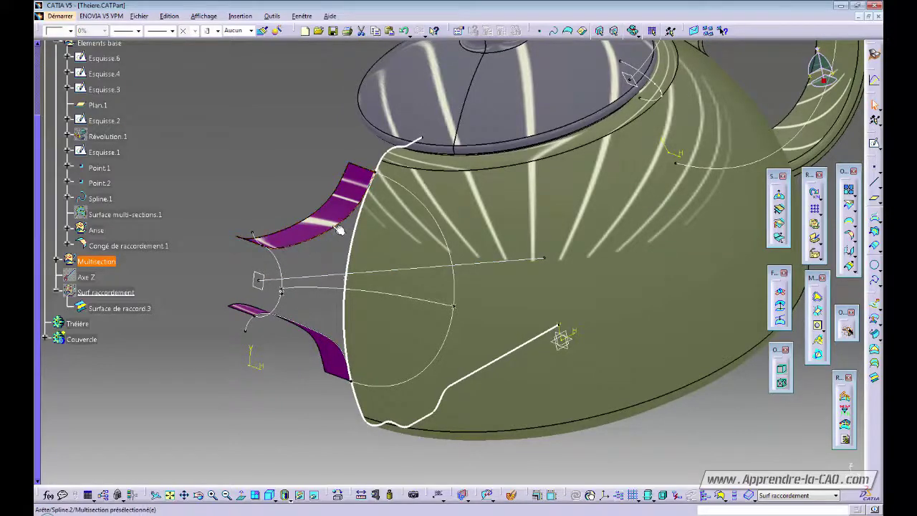
middle_drag(321, 254, 336, 360)
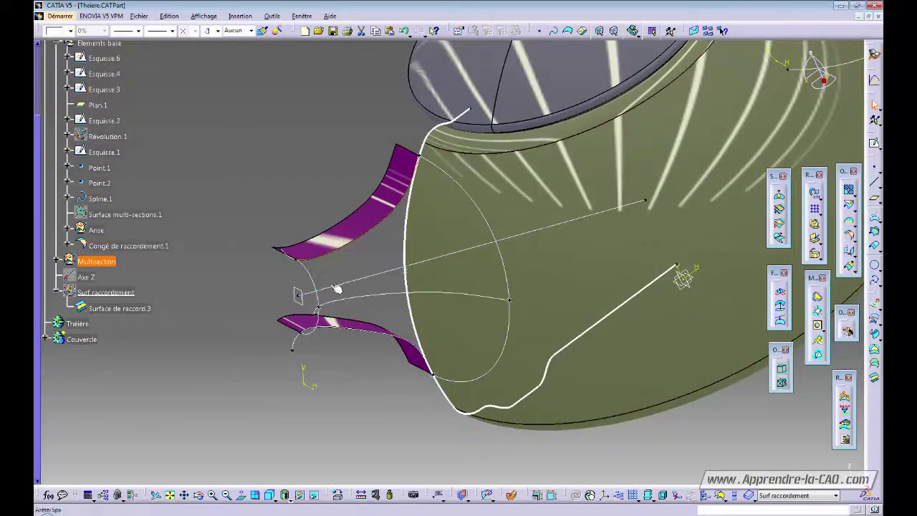
middle_drag(363, 358, 342, 203)
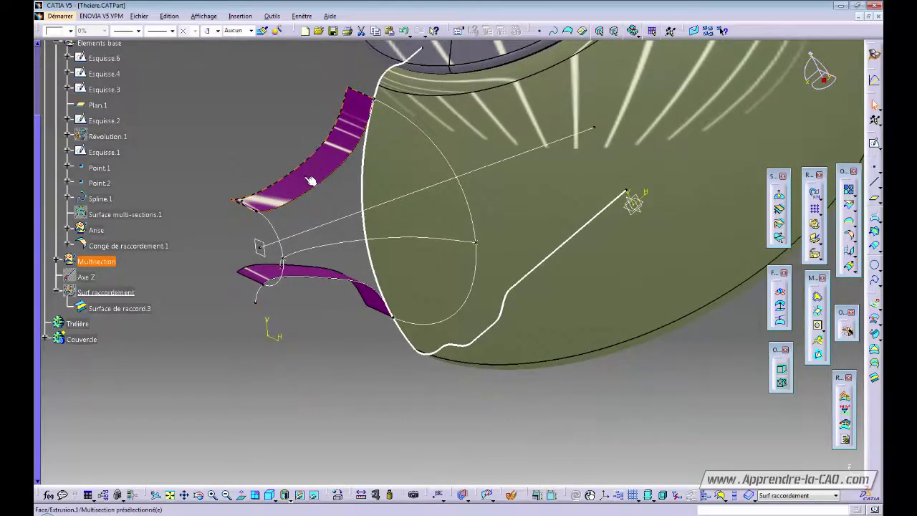
Examine the upper and lower extruded support surfaces and the middle guide curve Spline.4 between the spout tip and the teapot body
click(313, 179)
click(298, 275)
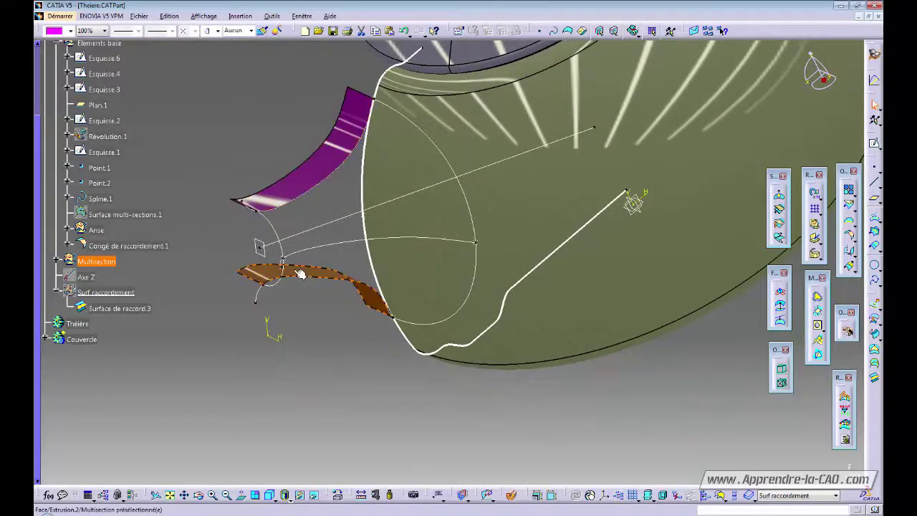
click(331, 334)
click(334, 183)
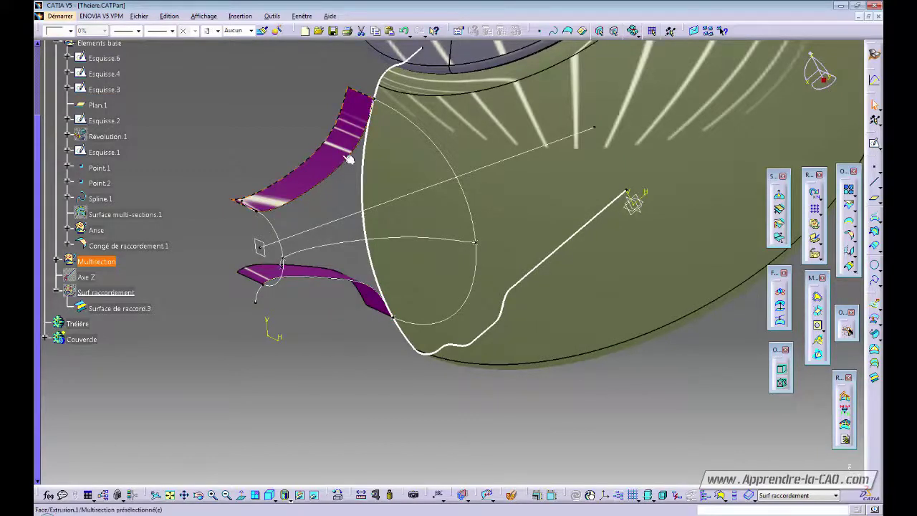
click(328, 248)
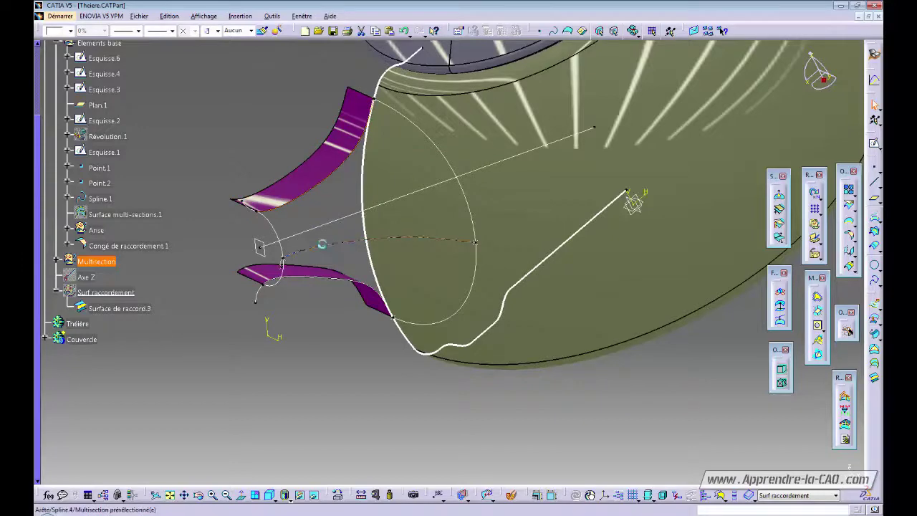
middle_drag(357, 338, 295, 314)
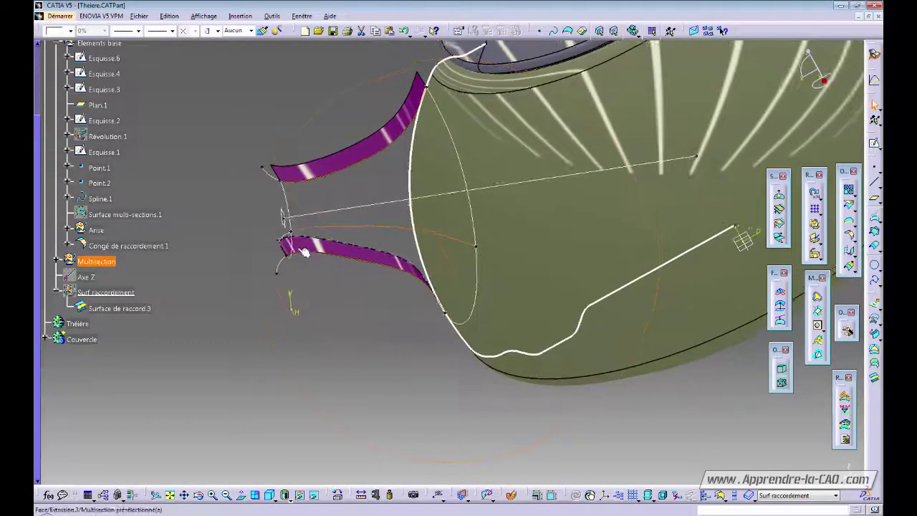
middle_drag(329, 251, 470, 297)
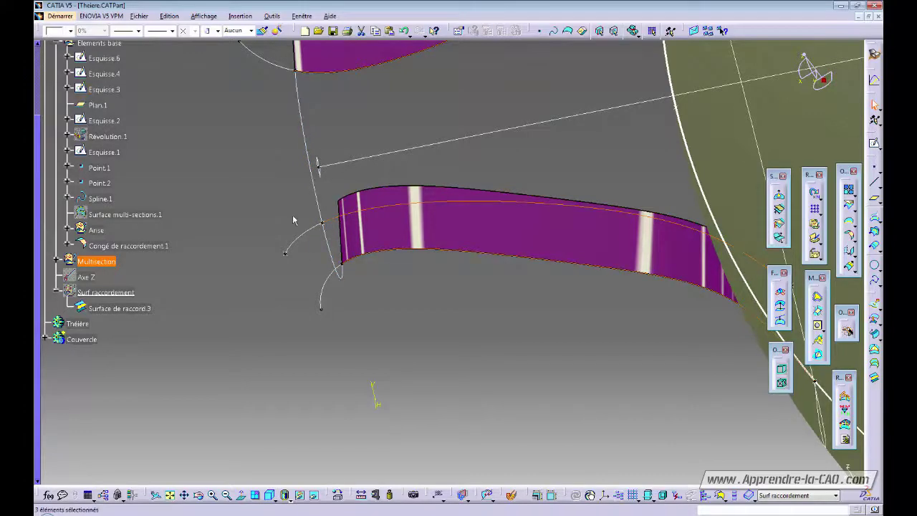
Show the spout tip surface Surface multi-sections.1
click(231, 250)
click(141, 216)
key(space)
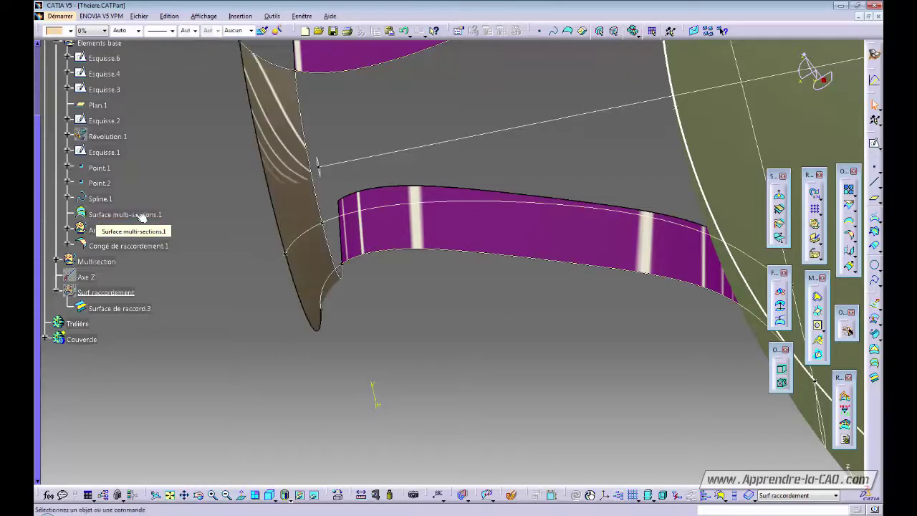
Inspect where the guide curves and extruded supports meet the spout tip surface and the teapot body, including both section profiles
middle_drag(379, 322, 415, 338)
click(328, 220)
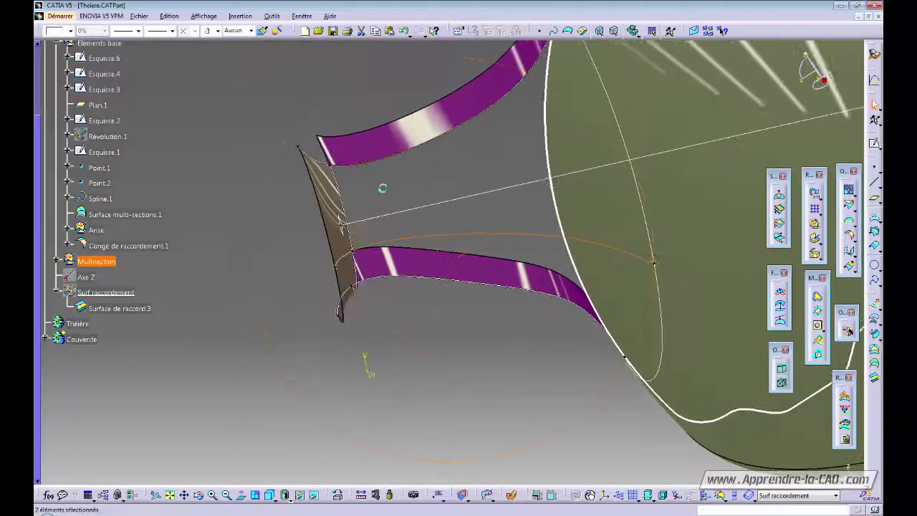
middle_drag(395, 311, 380, 255)
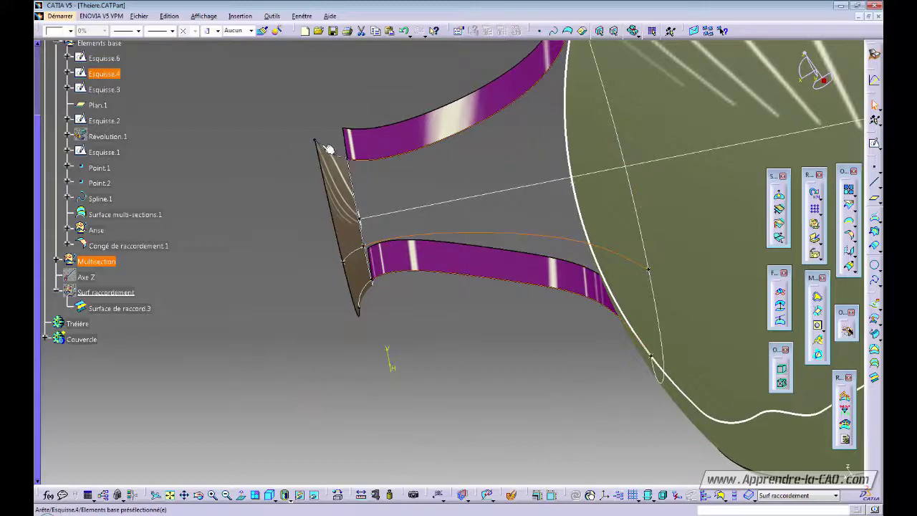
middle_drag(471, 334, 398, 350)
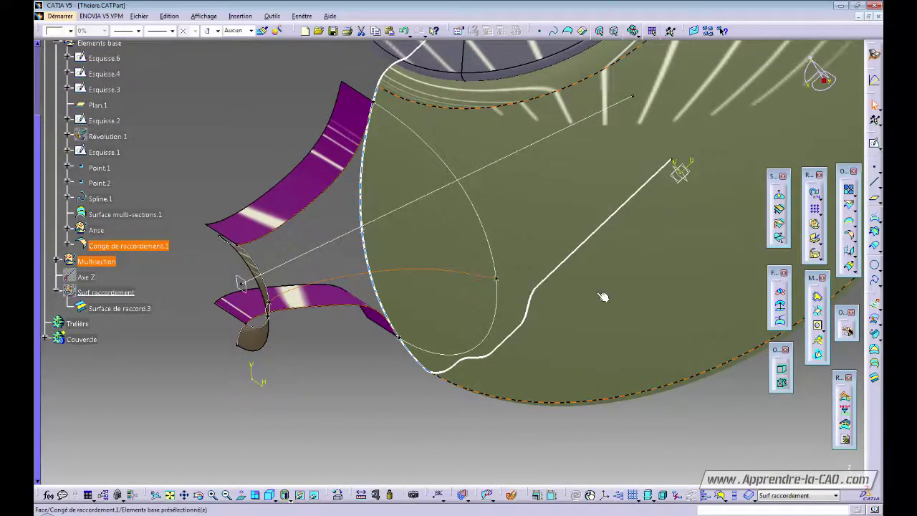
middle_drag(501, 315, 461, 323)
click(378, 350)
middle_drag(378, 348, 386, 269)
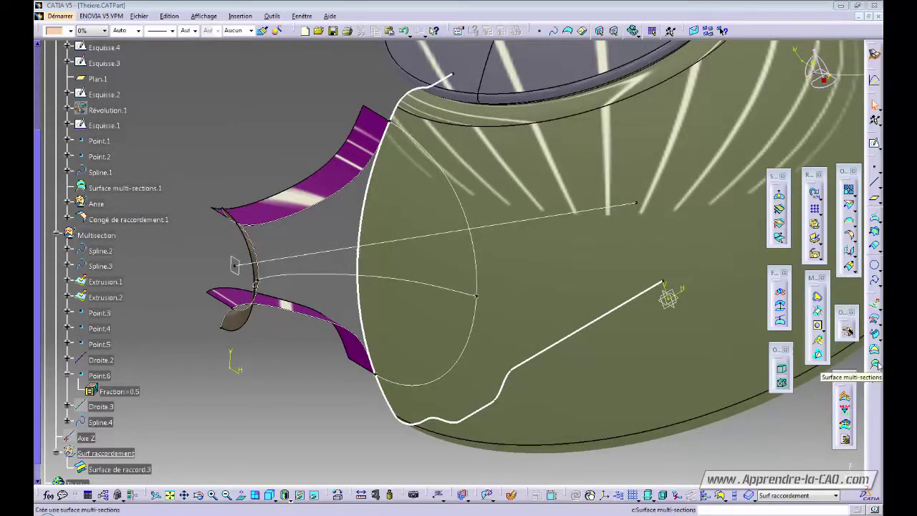
Define the Multisection geometrical set as the work object
click(97, 235)
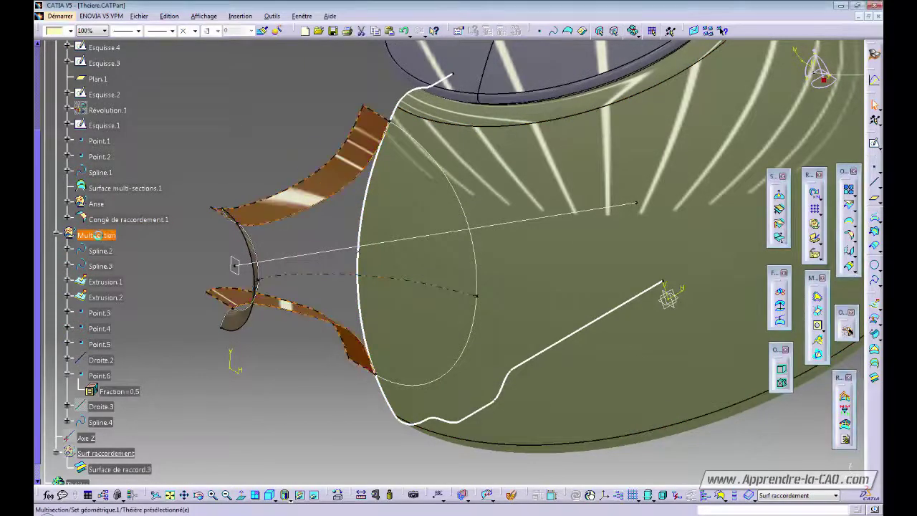
right_click(98, 236)
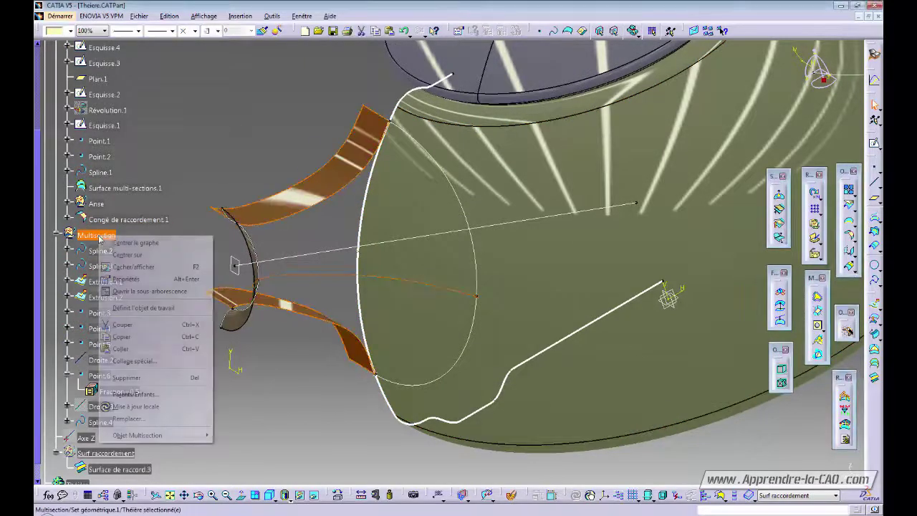
click(151, 308)
click(165, 262)
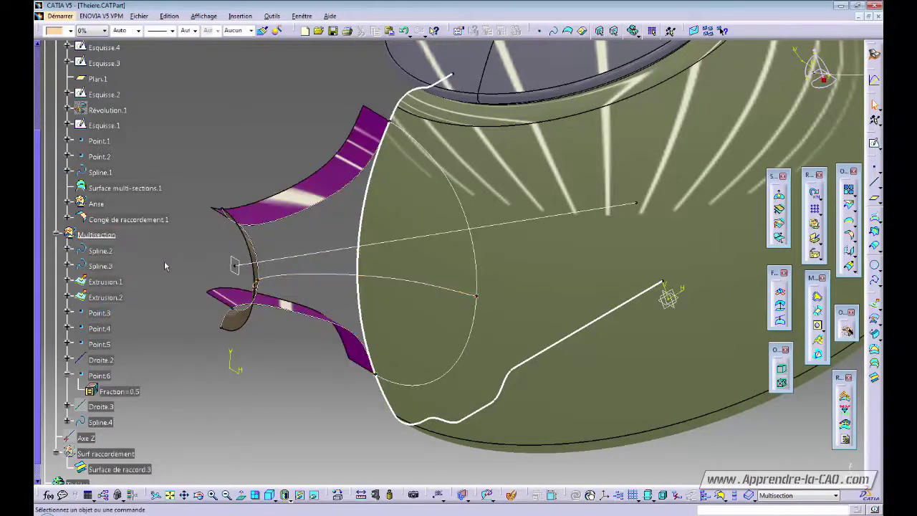
Start a multi-section surface with Esquisse.3 as first section, supported by Surface multi-sections.1 with Courbure continuity
click(875, 364)
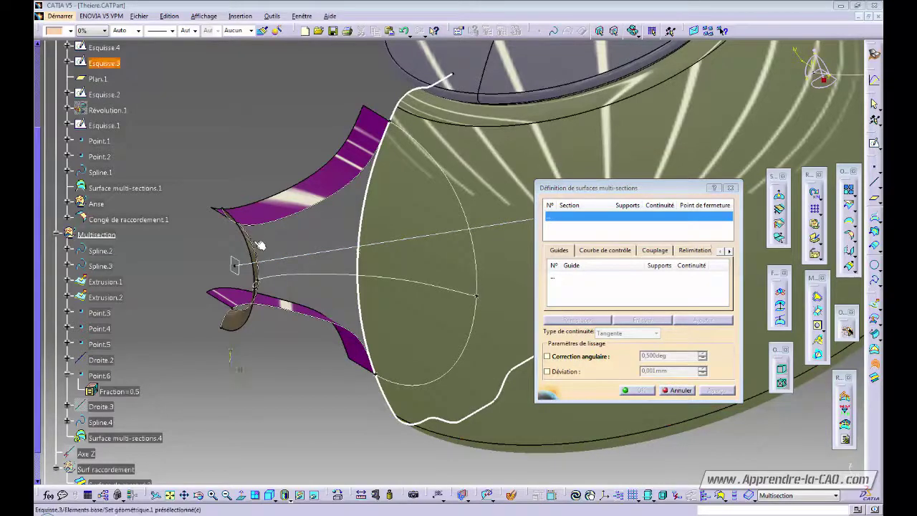
mouse_move(240, 258)
middle_down()
mouse_move(219, 308)
mouse_move(243, 244)
middle_up()
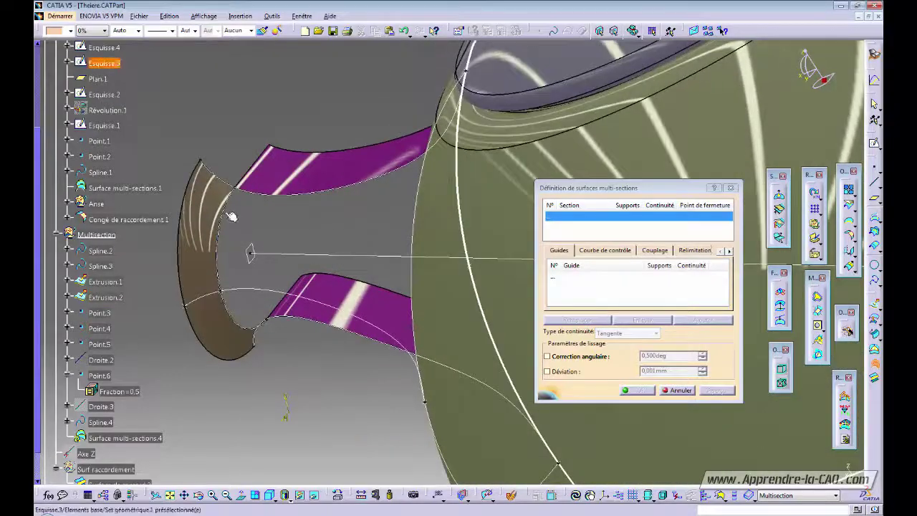
click(227, 214)
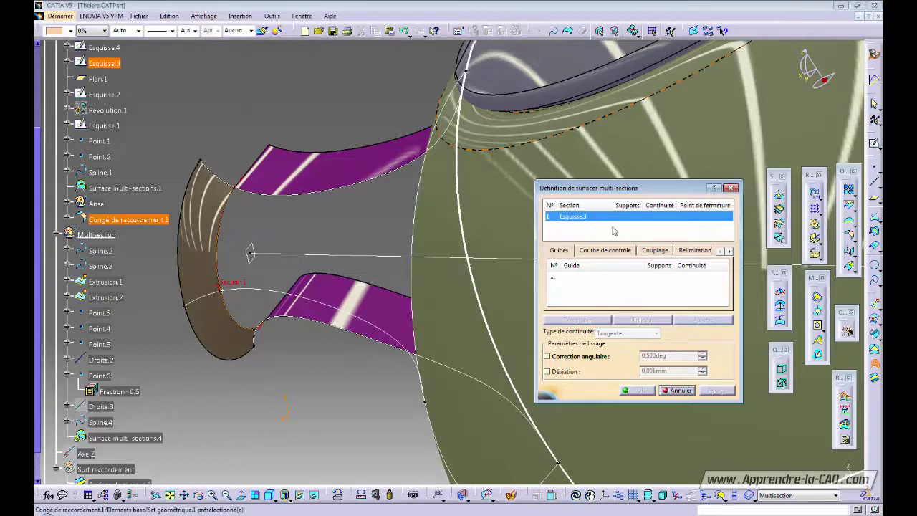
click(213, 206)
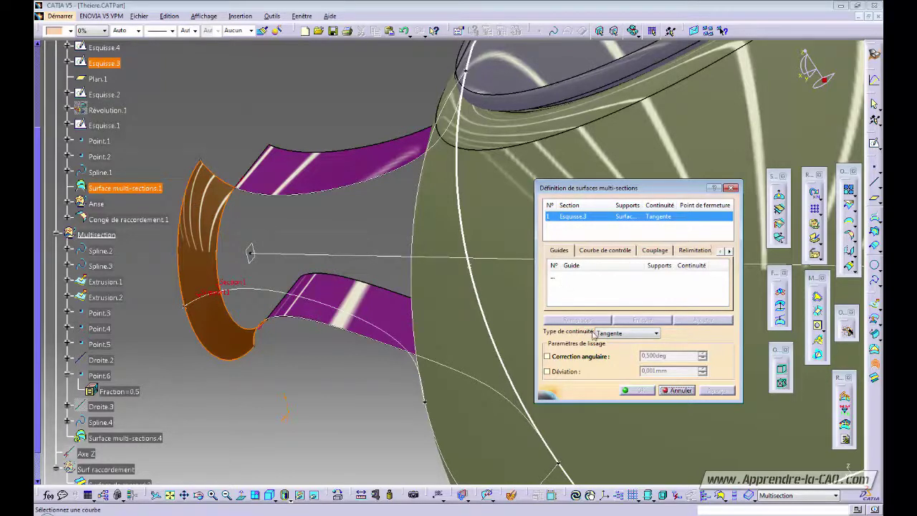
click(637, 334)
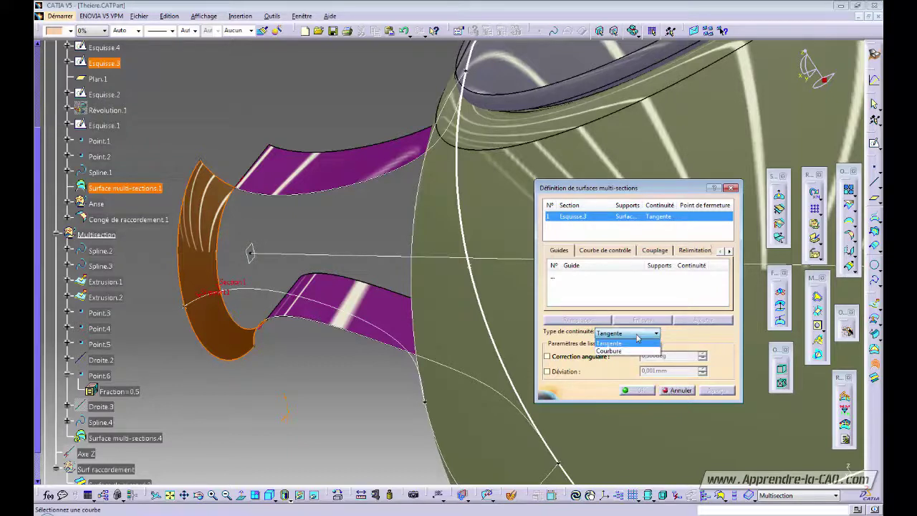
click(618, 352)
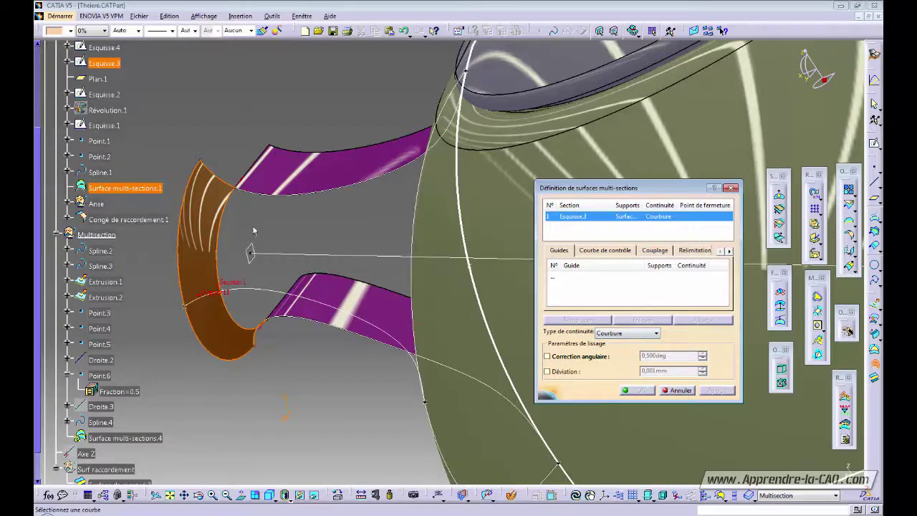
Add Spline.1 on the teapot body as second section, supported by Congé de raccordement.1 with Courbure continuity
middle_drag(354, 266, 271, 294)
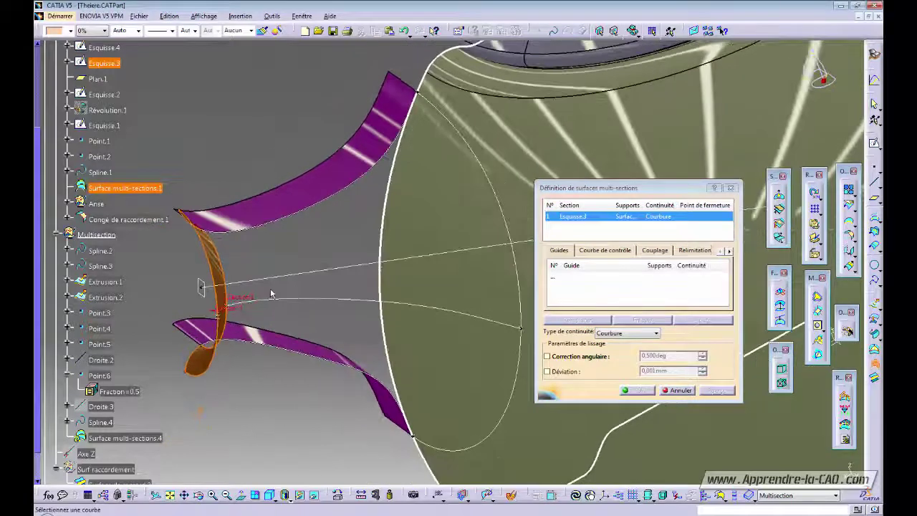
click(463, 133)
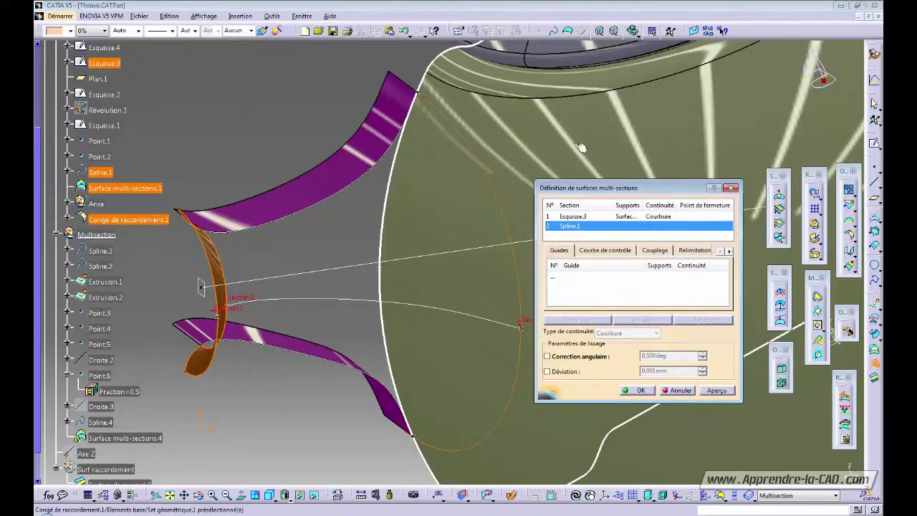
click(508, 175)
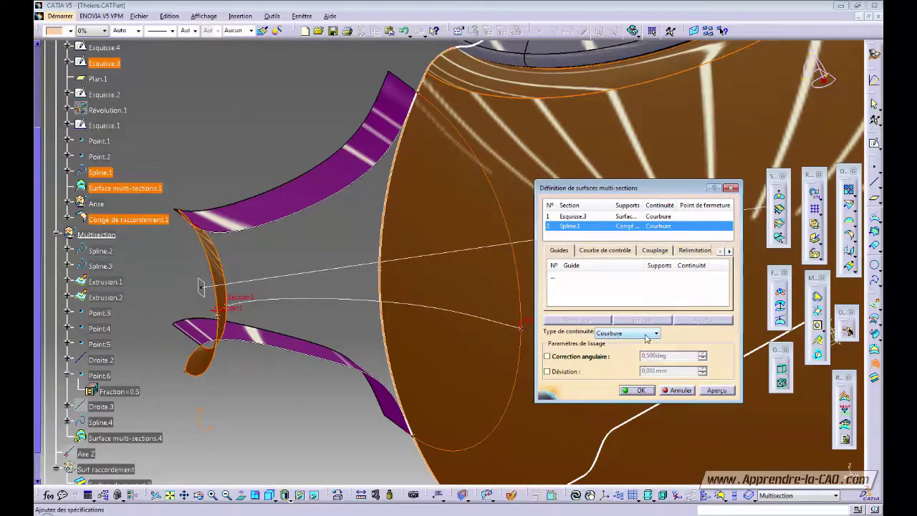
Add the upper curve Spline.2 as first guide, supported by Extrusion.1 with Tangente continuity
middle_drag(298, 240, 395, 312)
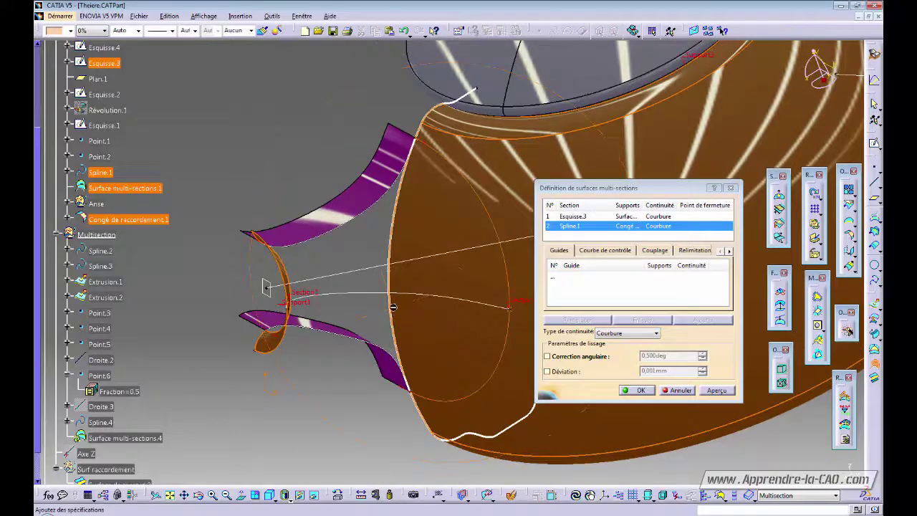
middle_drag(322, 297, 390, 284)
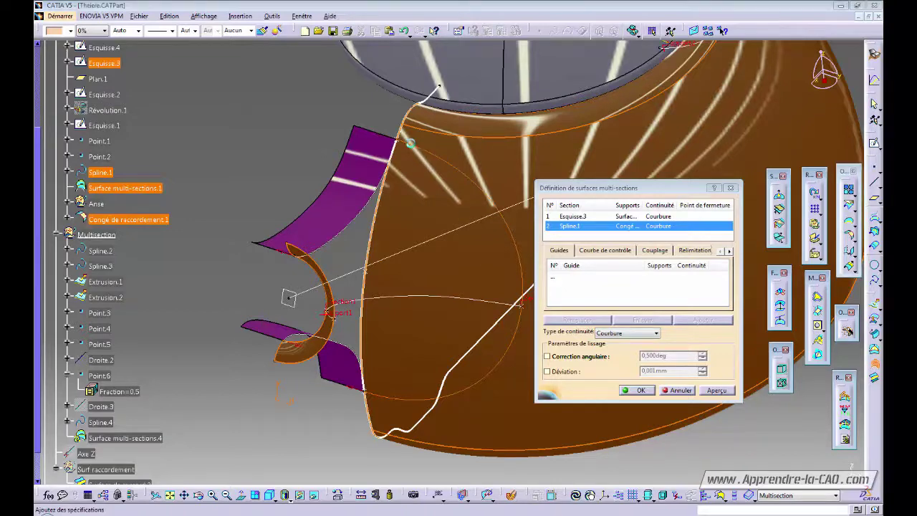
middle_drag(416, 264, 409, 299)
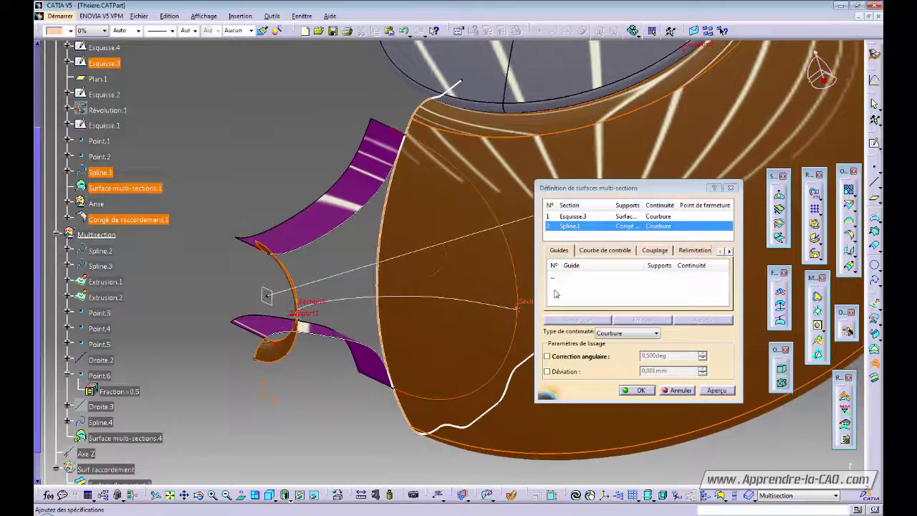
click(561, 278)
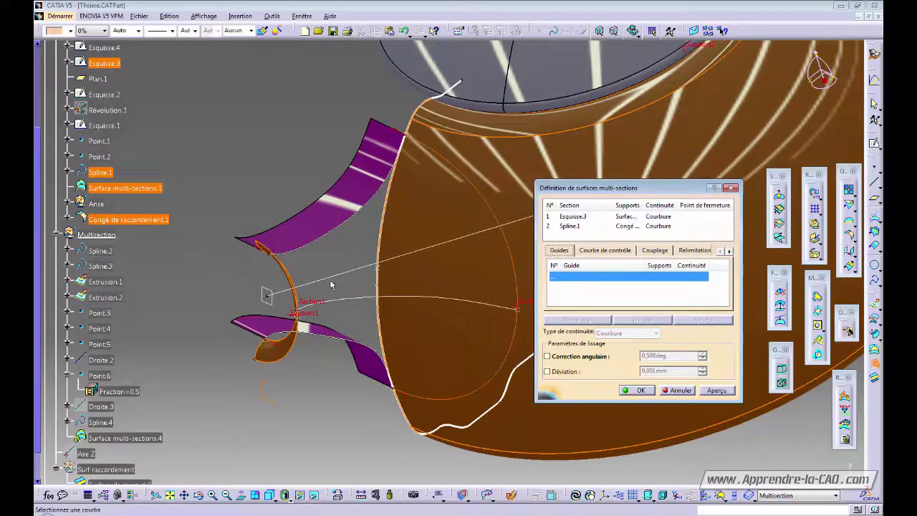
click(353, 217)
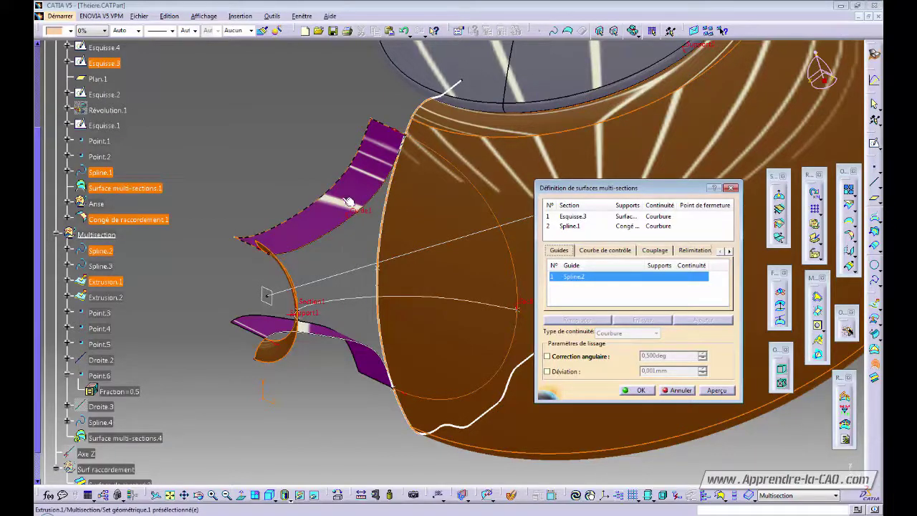
click(329, 209)
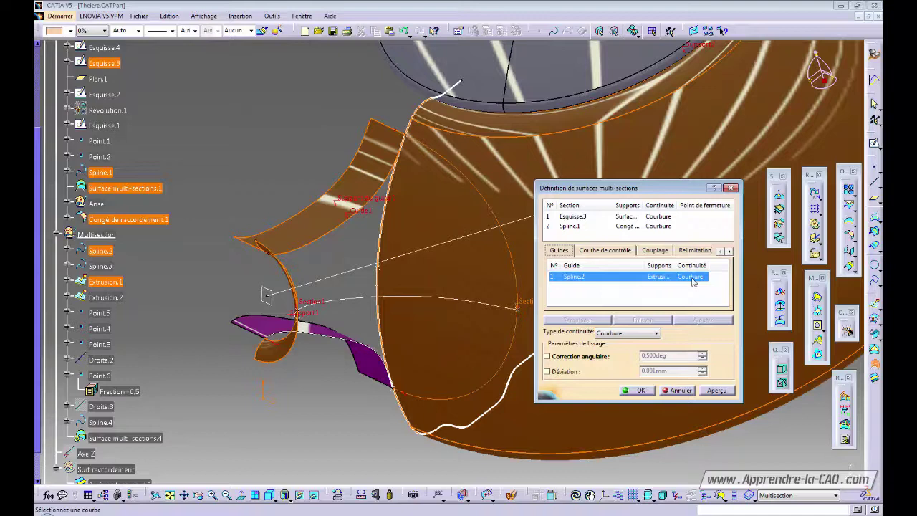
click(637, 334)
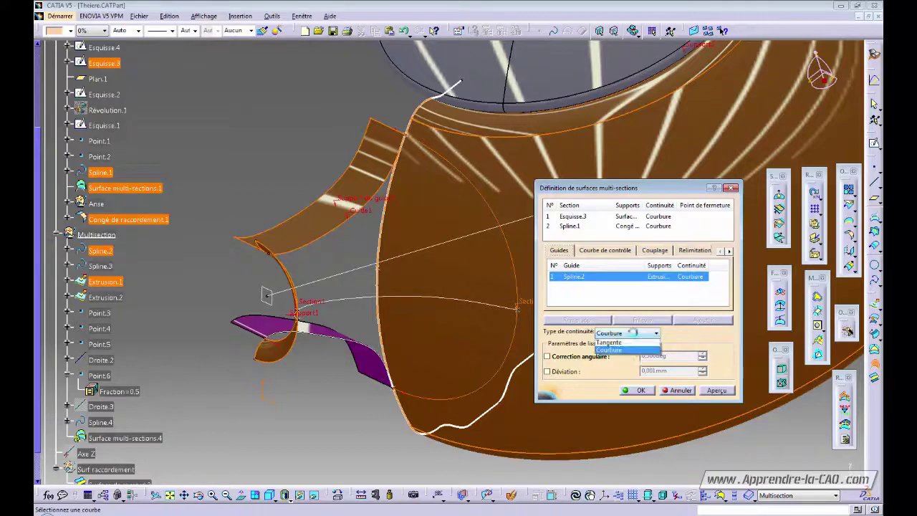
click(618, 345)
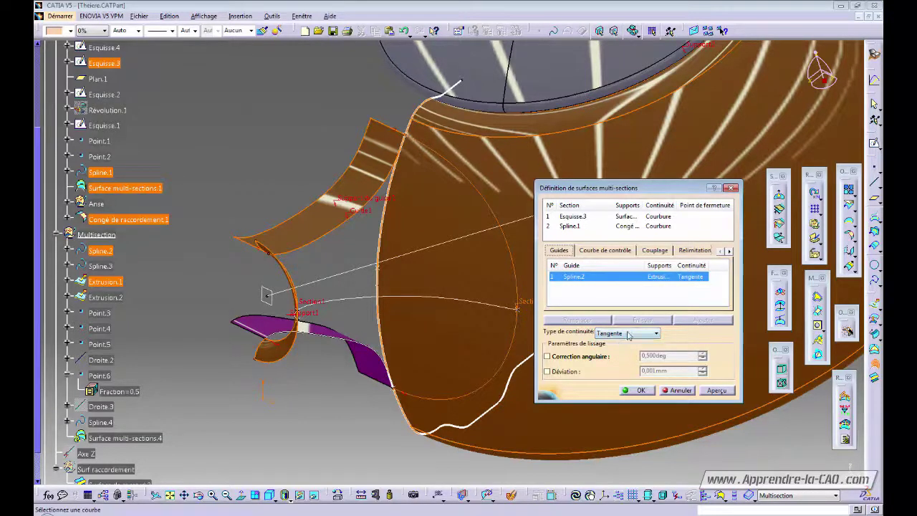
Add the middle curve Spline.4 as second guide without support and Spline.3 as third guide, supported by Extrusion.2 with Tangente continuity
middle_drag(395, 348, 389, 308)
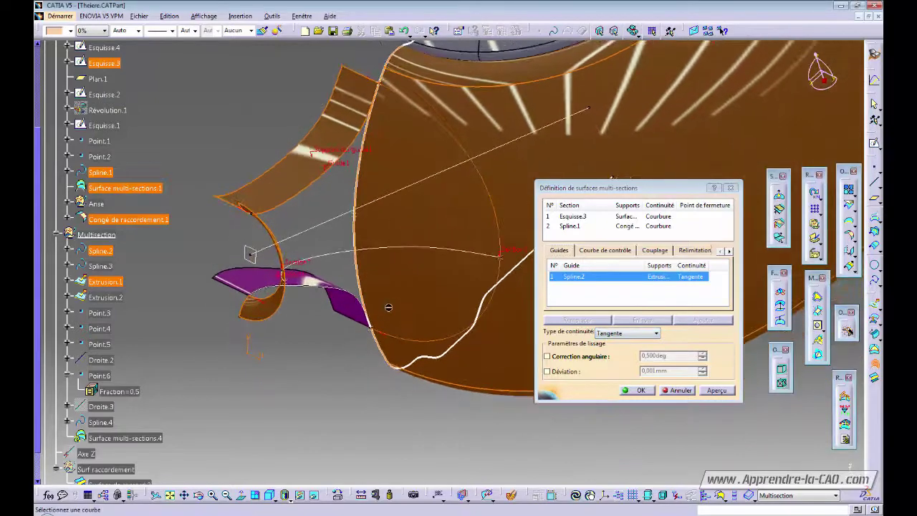
click(335, 256)
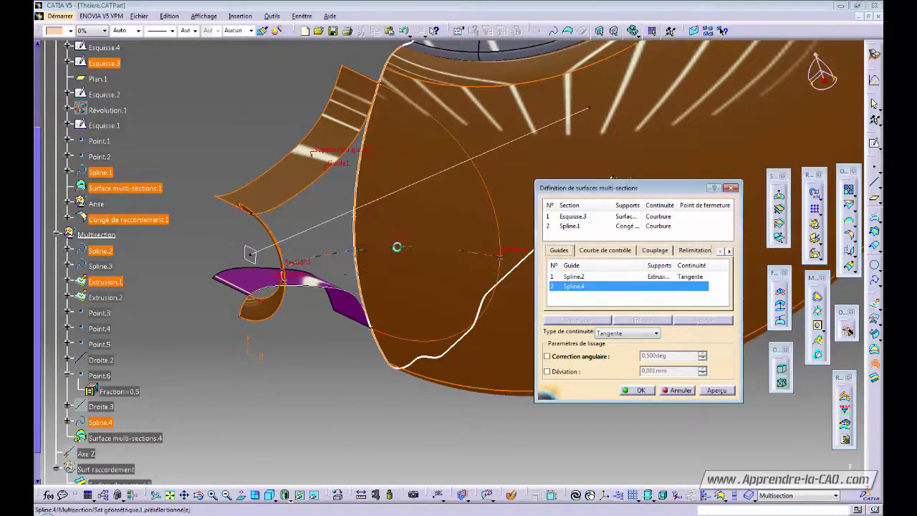
middle_drag(382, 312, 397, 257)
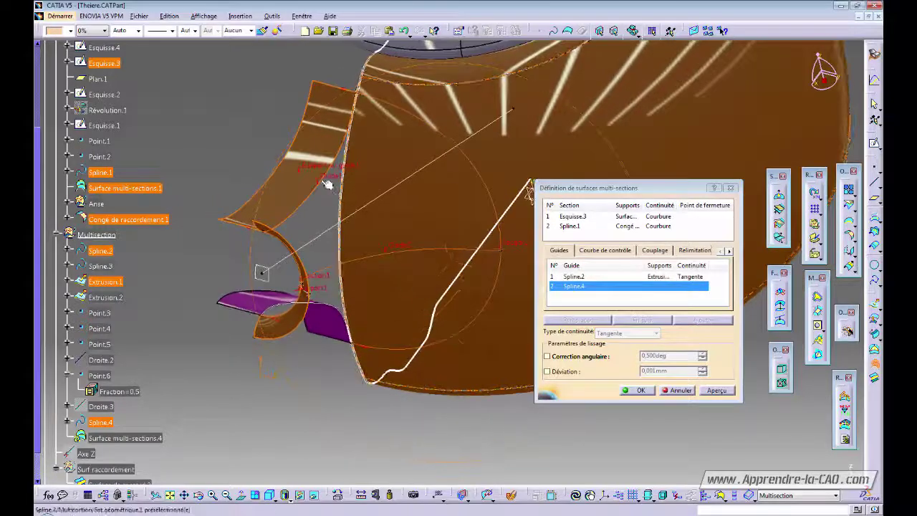
middle_drag(403, 302, 340, 259)
click(297, 291)
click(344, 252)
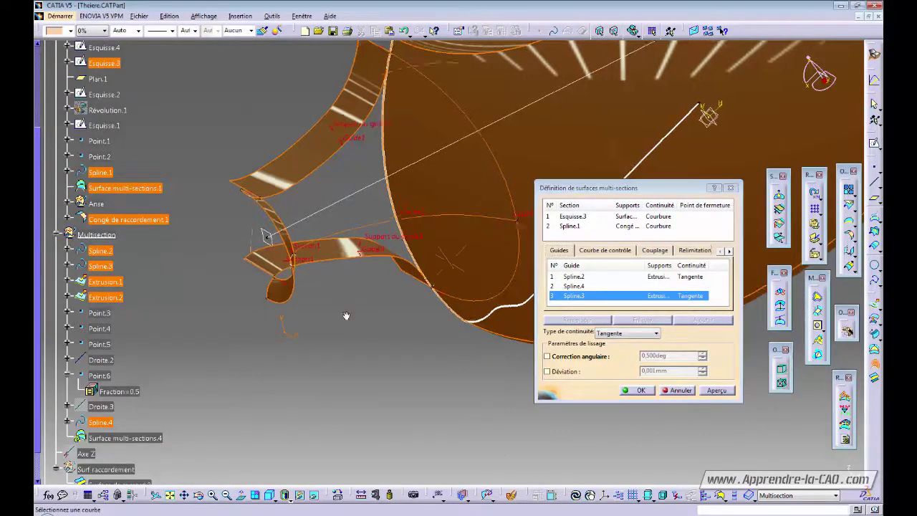
middle_drag(346, 317, 365, 331)
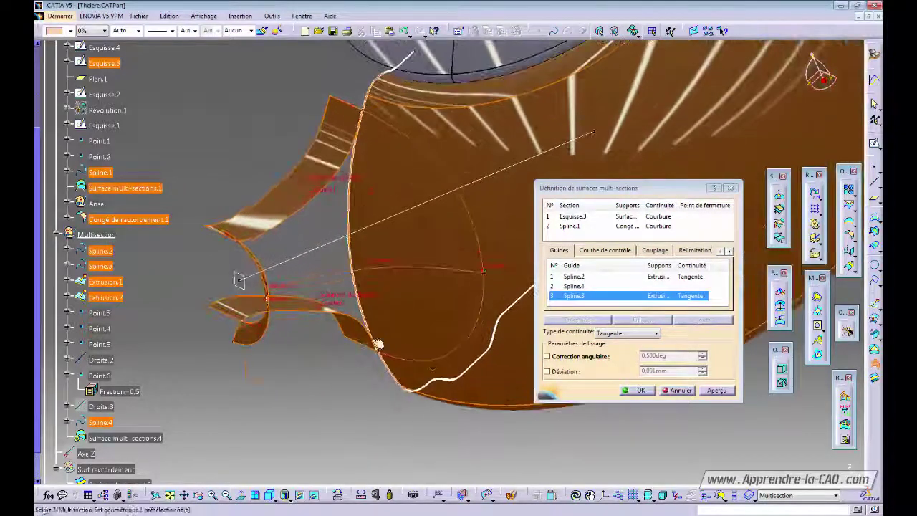
Preview and create the multi-section surface from its two sections and three guides, keeping relimitation on the first and last sections
drag(633, 191, 638, 189)
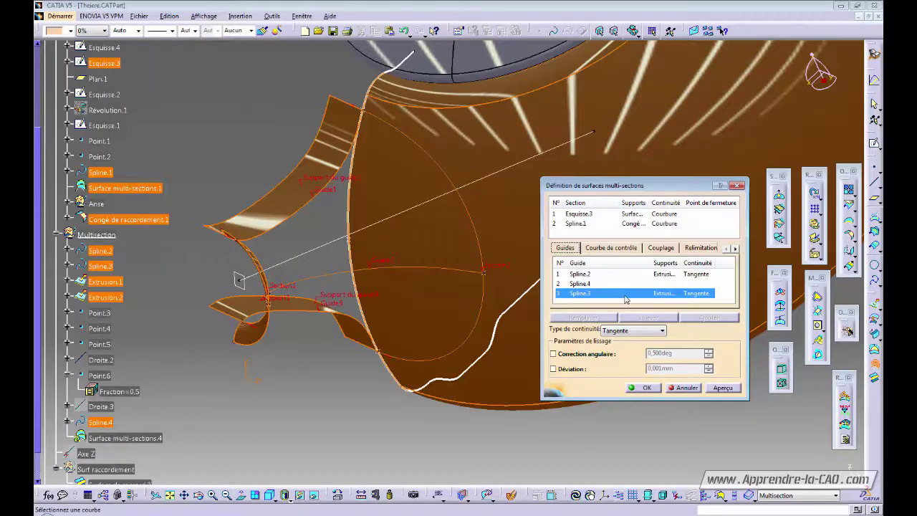
click(609, 248)
click(663, 248)
click(699, 248)
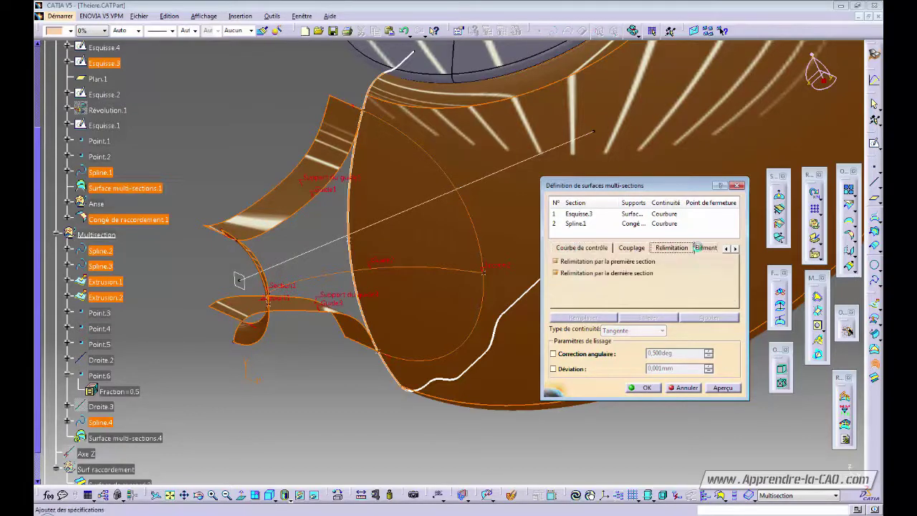
click(728, 249)
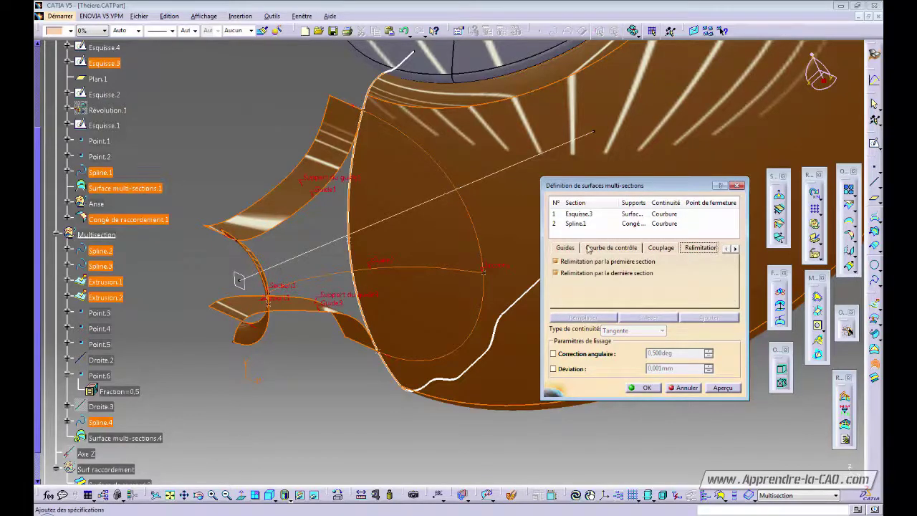
click(568, 250)
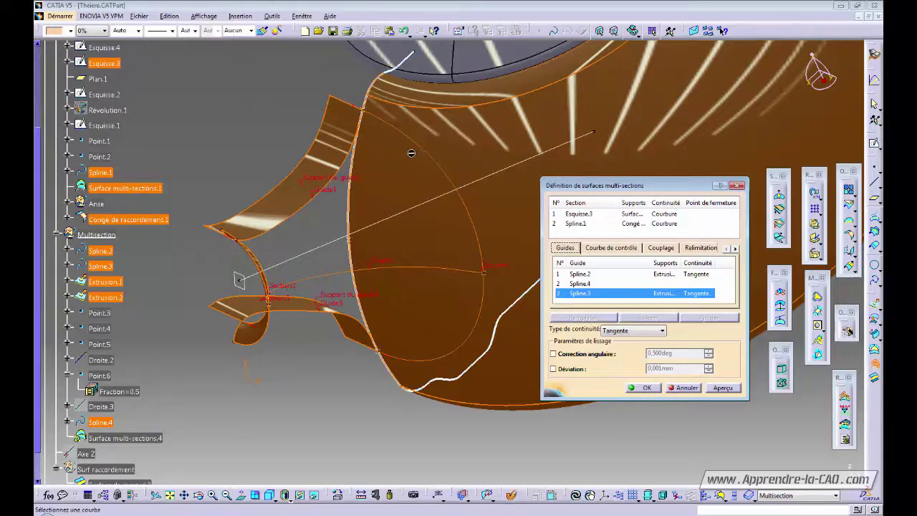
middle_drag(378, 241, 313, 287)
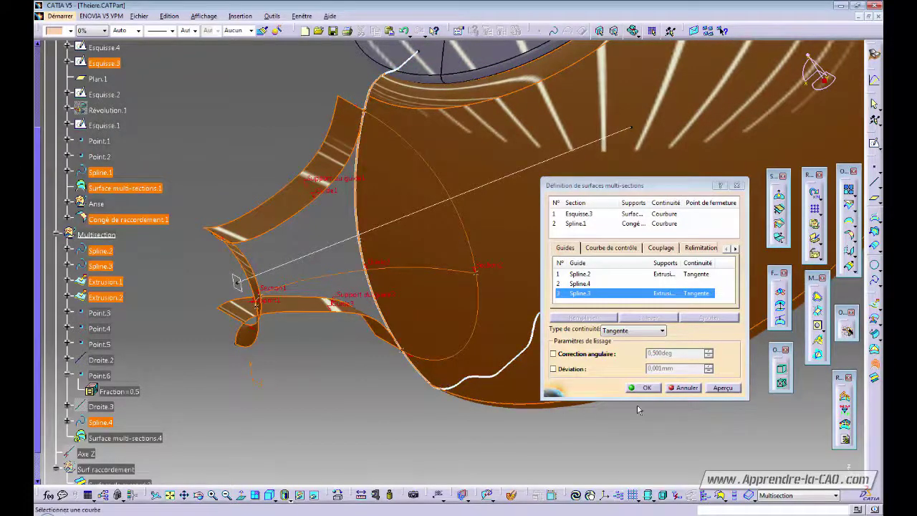
click(725, 388)
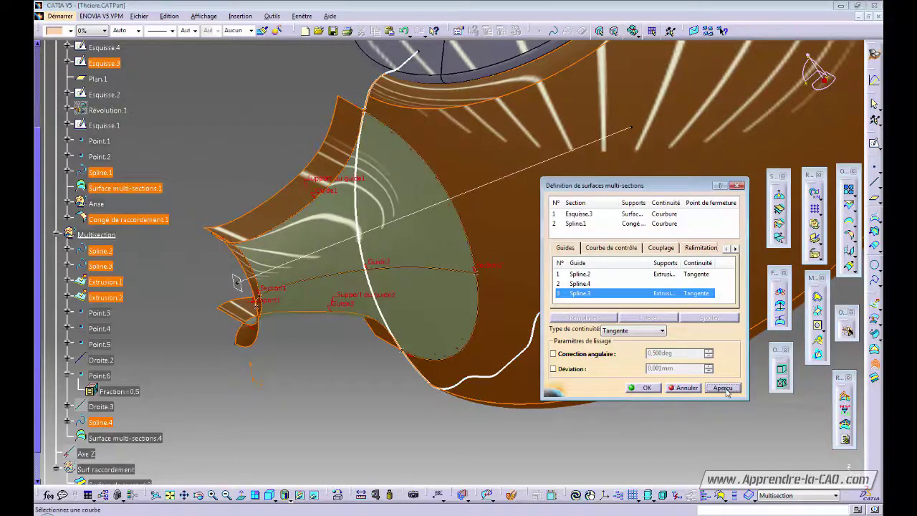
click(648, 388)
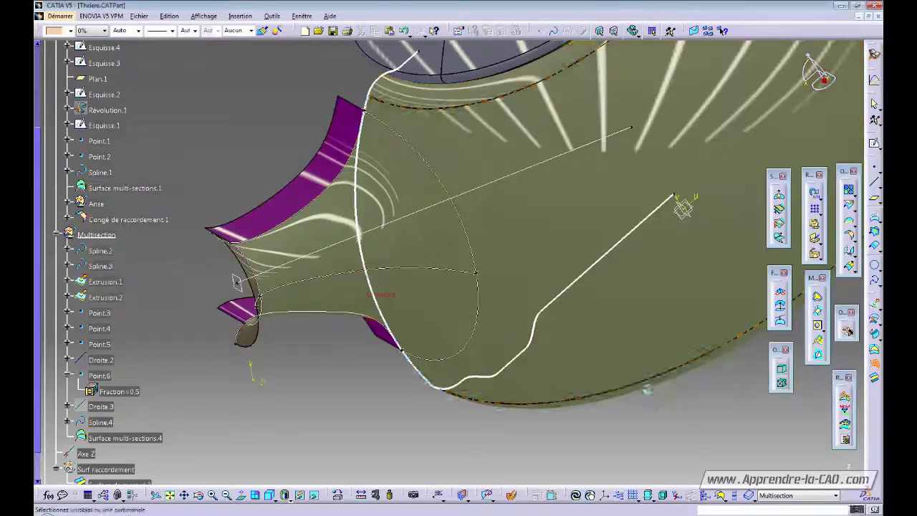
Show the Surf raccordement geometrical set and colour its blend surface Surface de raccord.3 teal for comparison with the new spout
middle_drag(402, 346, 516, 288)
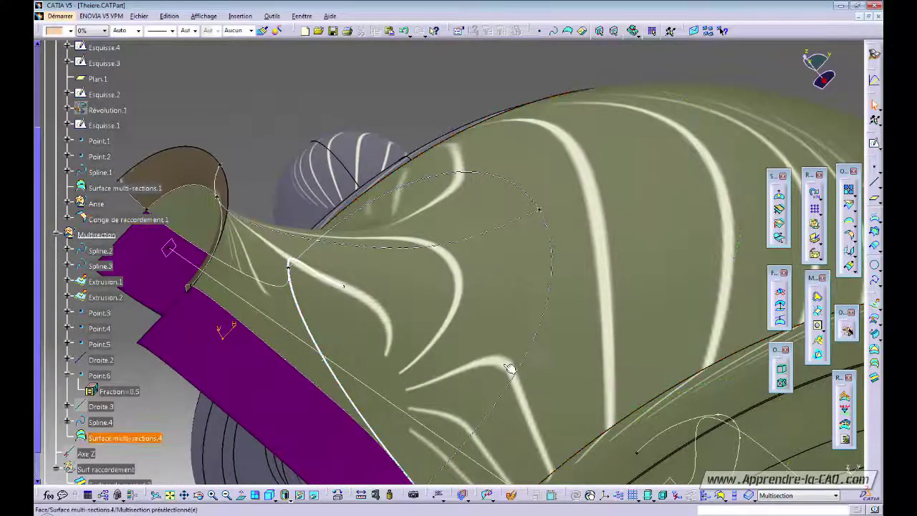
middle_drag(508, 323, 413, 347)
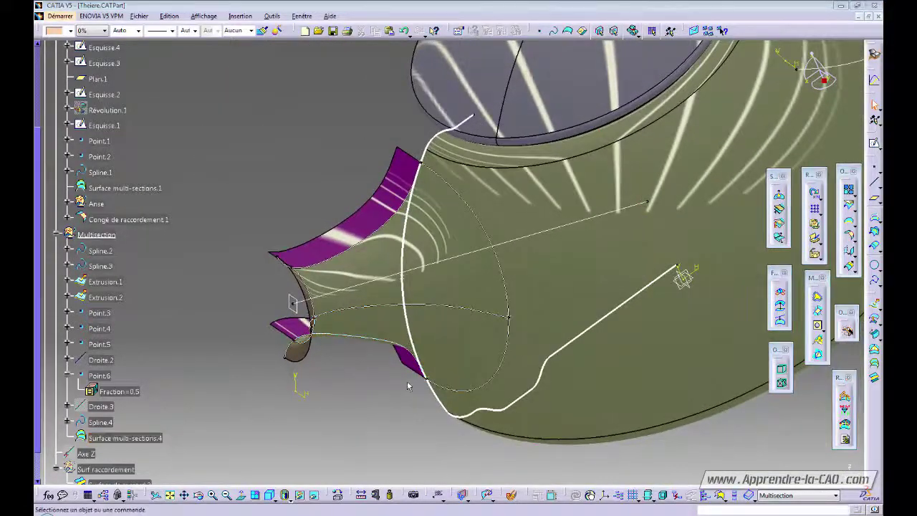
middle_drag(407, 380, 392, 317)
drag(392, 318, 394, 317)
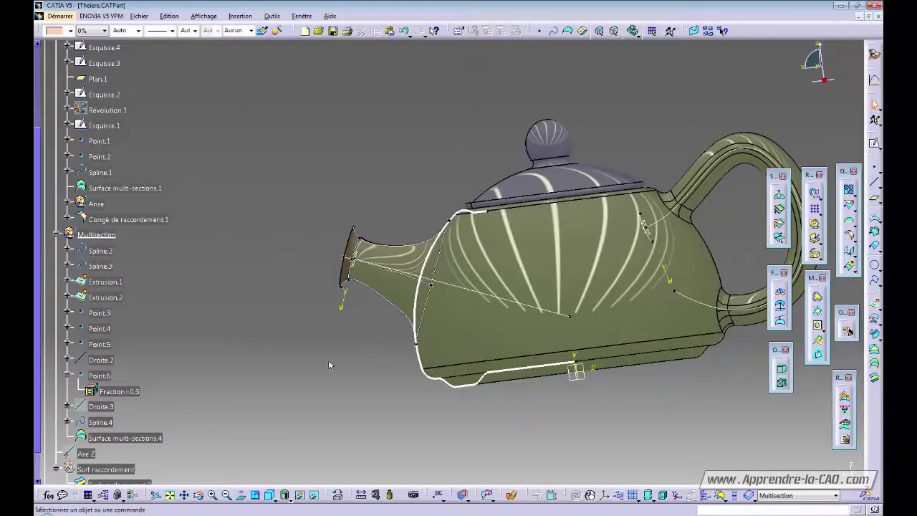
click(128, 469)
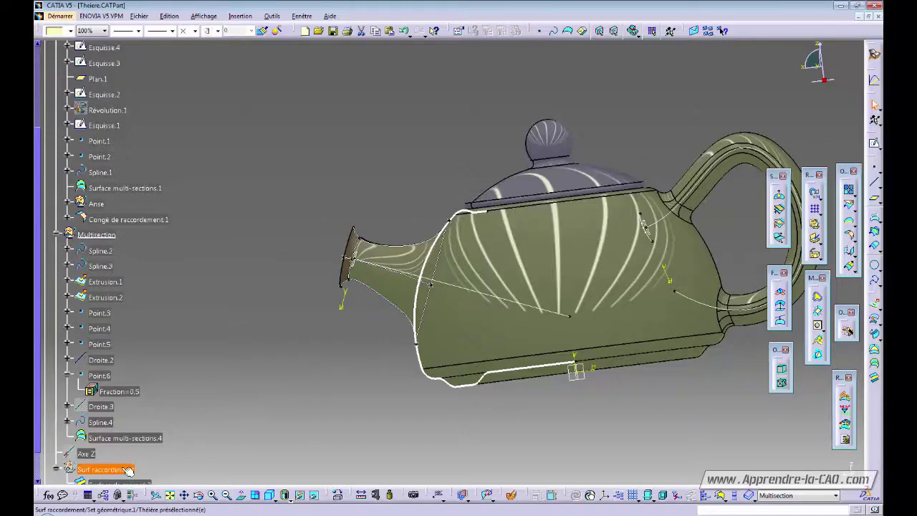
key(space)
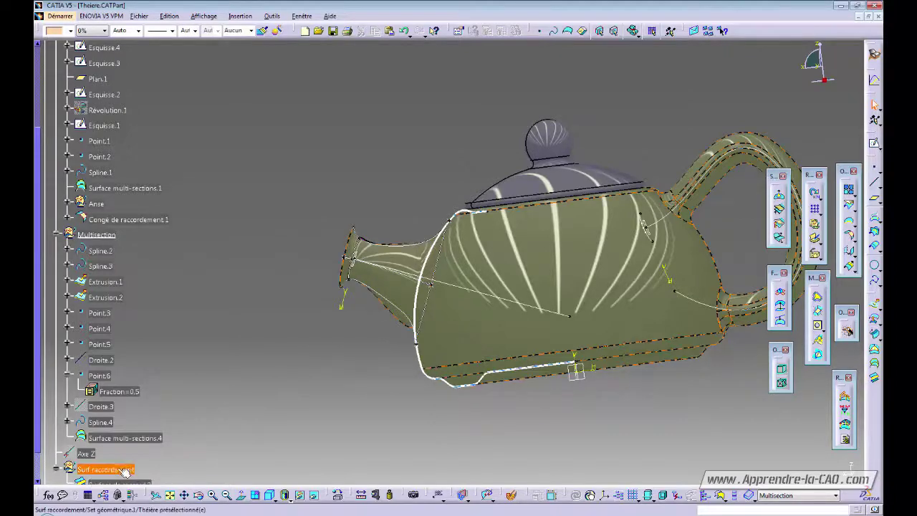
click(107, 482)
click(70, 31)
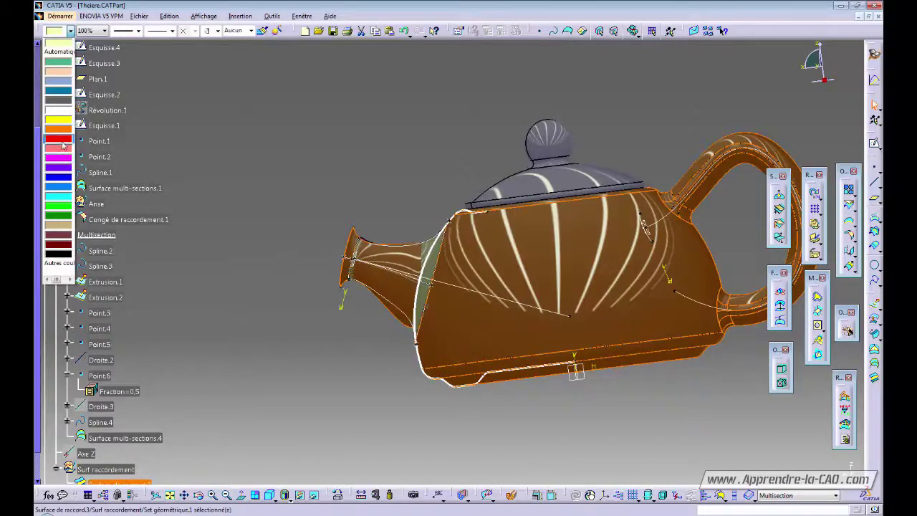
click(63, 196)
click(260, 212)
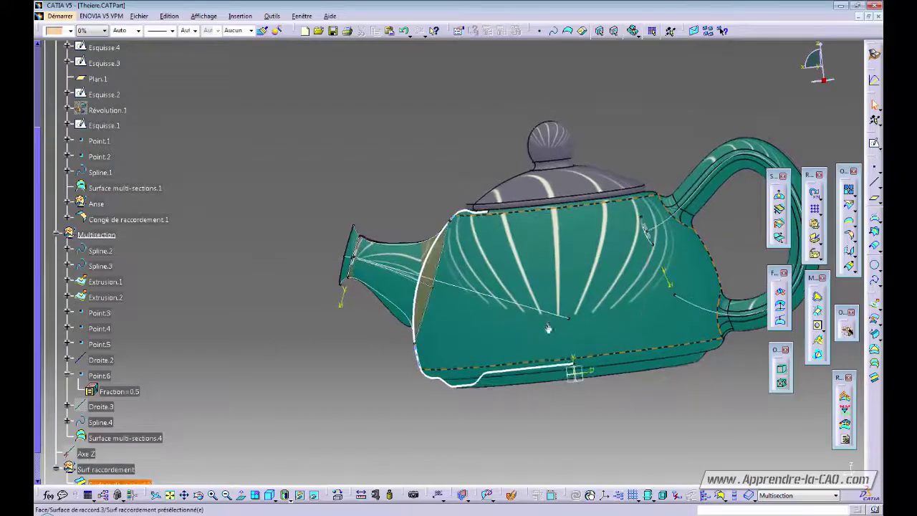
Compare the teal blend surface with the multi-section spout near the body, and hide the Surf raccordement set
middle_drag(549, 328, 447, 291)
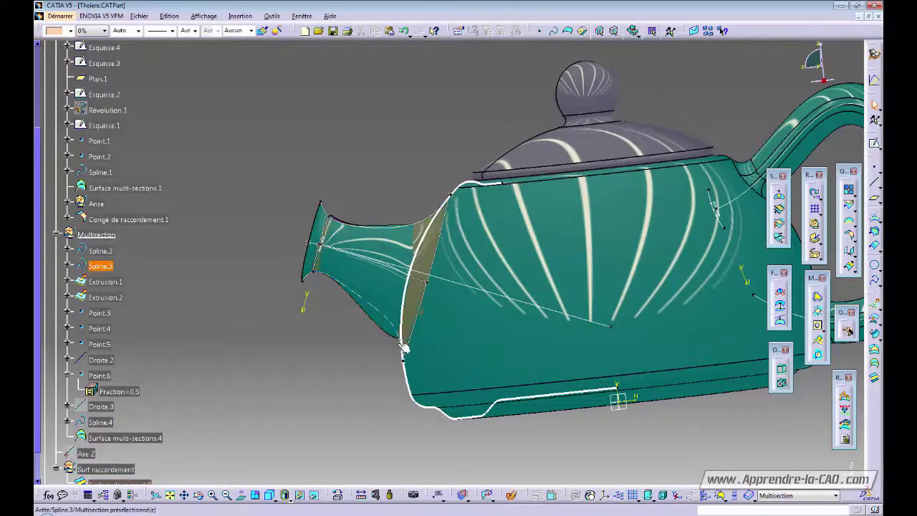
middle_drag(395, 338, 413, 330)
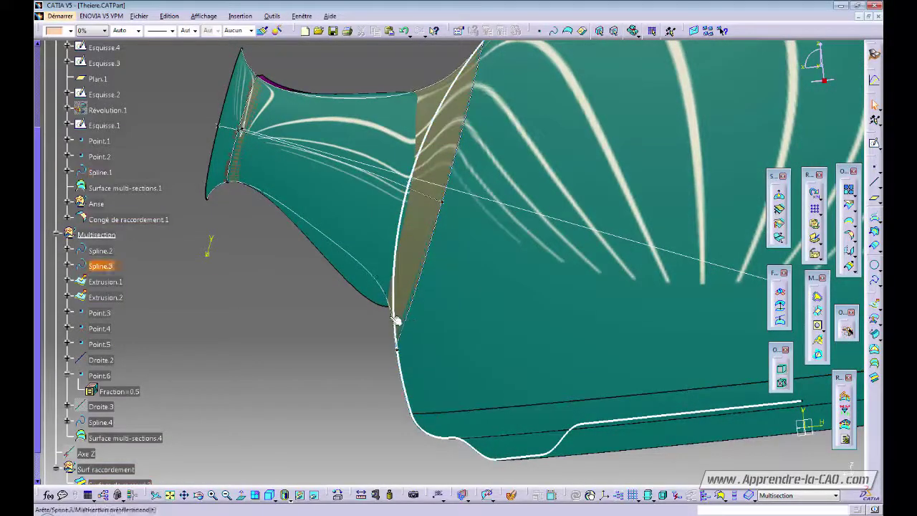
middle_drag(307, 273, 451, 315)
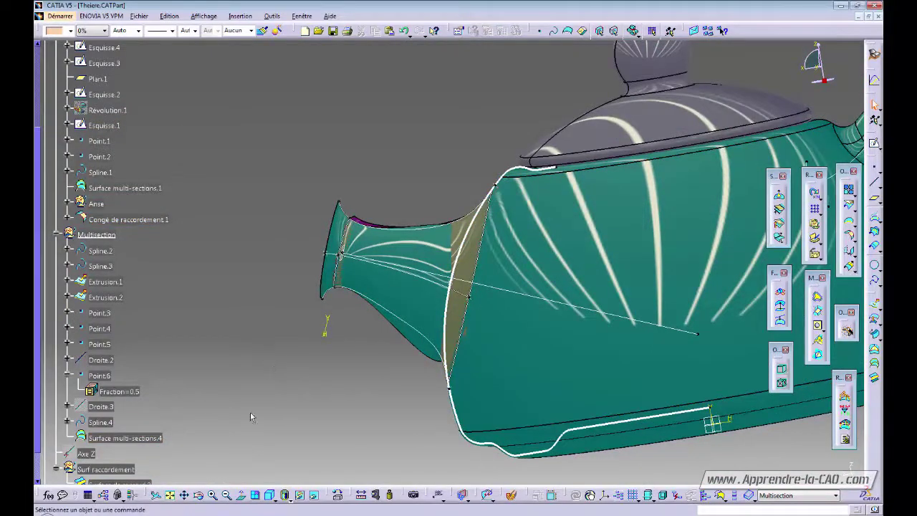
click(111, 470)
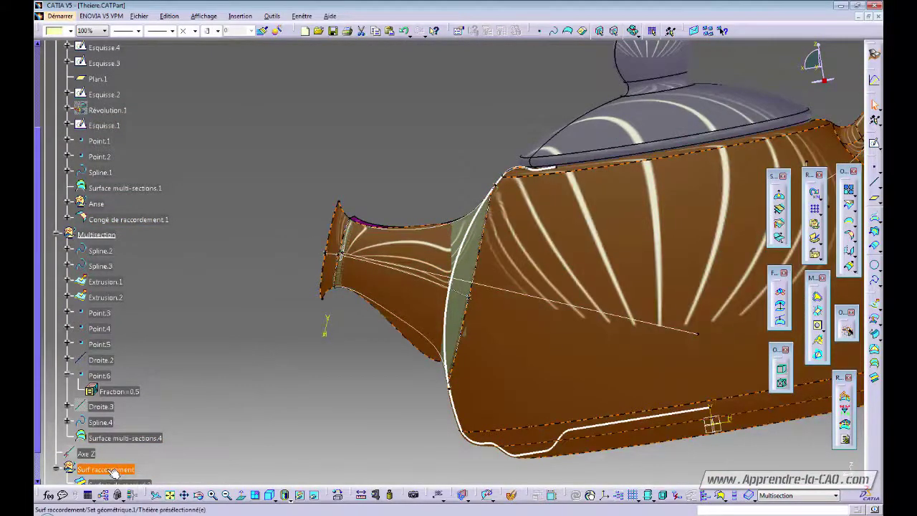
key(space)
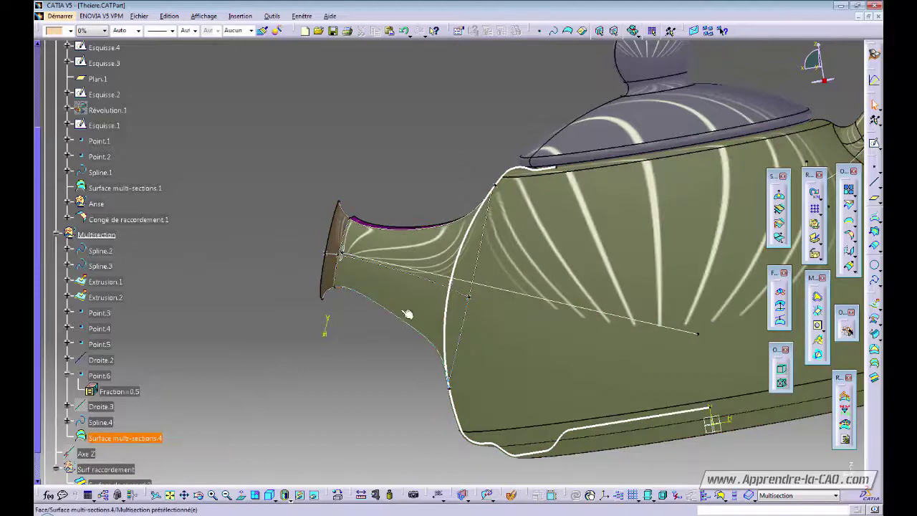
Examine how the new spout surface meets the teapot body Congé de raccordement.1 along Spline.1 and the tip surface Surface multi-sections.1
middle_drag(396, 333, 481, 325)
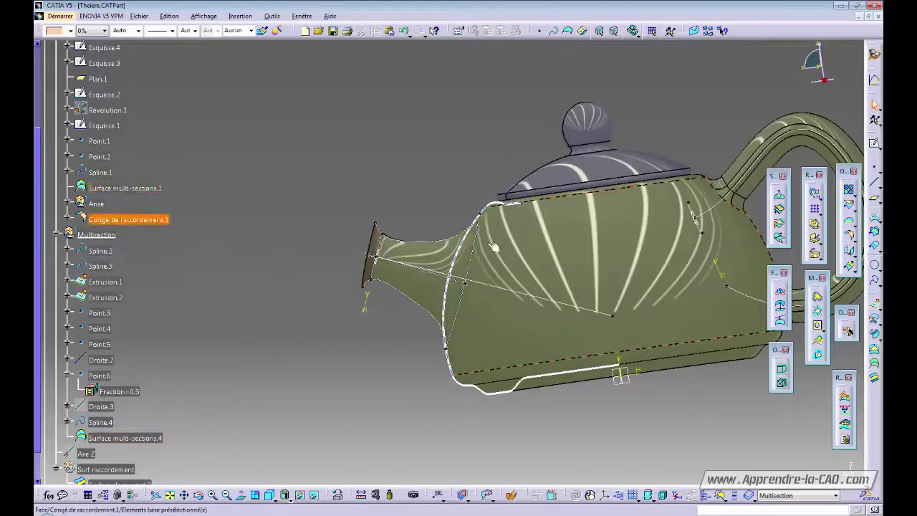
middle_drag(487, 344, 328, 335)
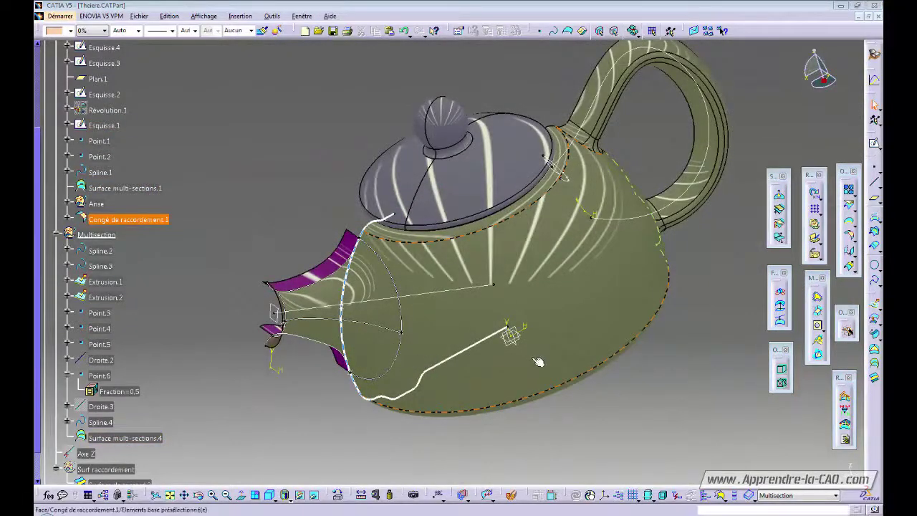
middle_drag(353, 339, 424, 277)
click(545, 289)
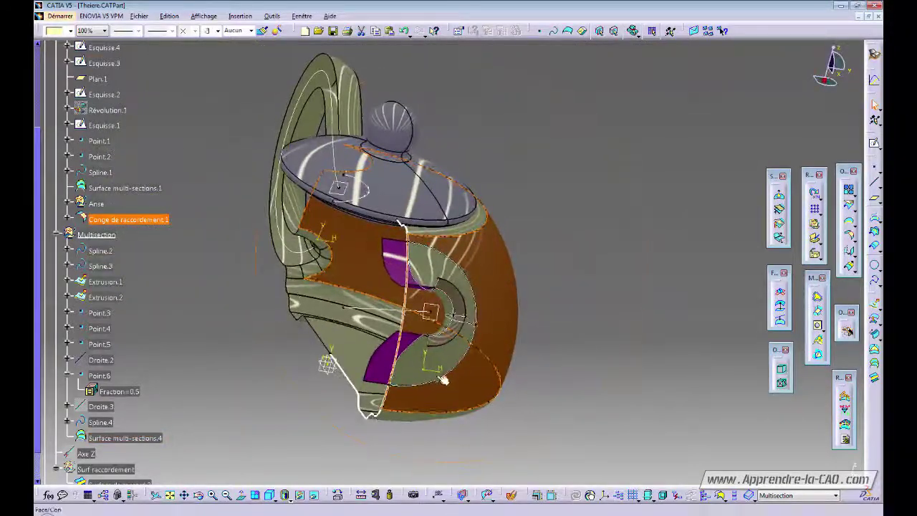
click(467, 271)
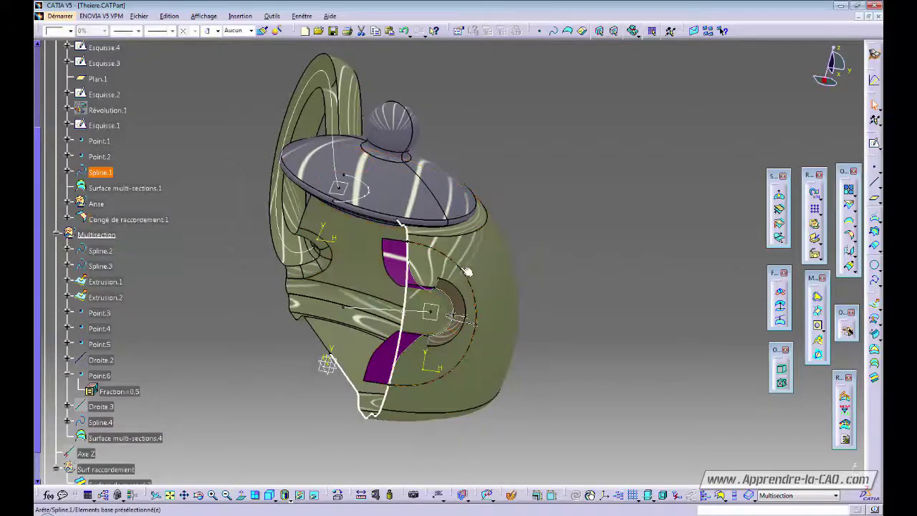
middle_drag(521, 302, 474, 291)
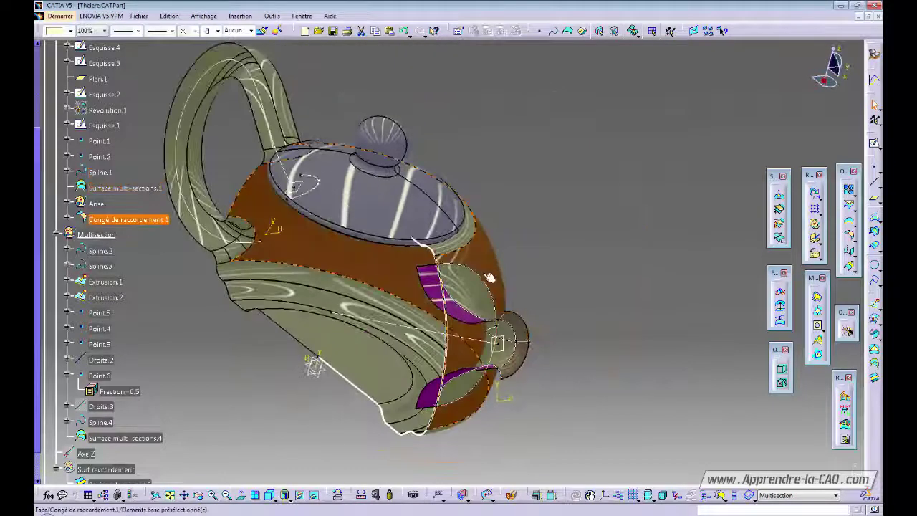
click(522, 327)
middle_drag(598, 333, 451, 358)
middle_drag(540, 363, 458, 286)
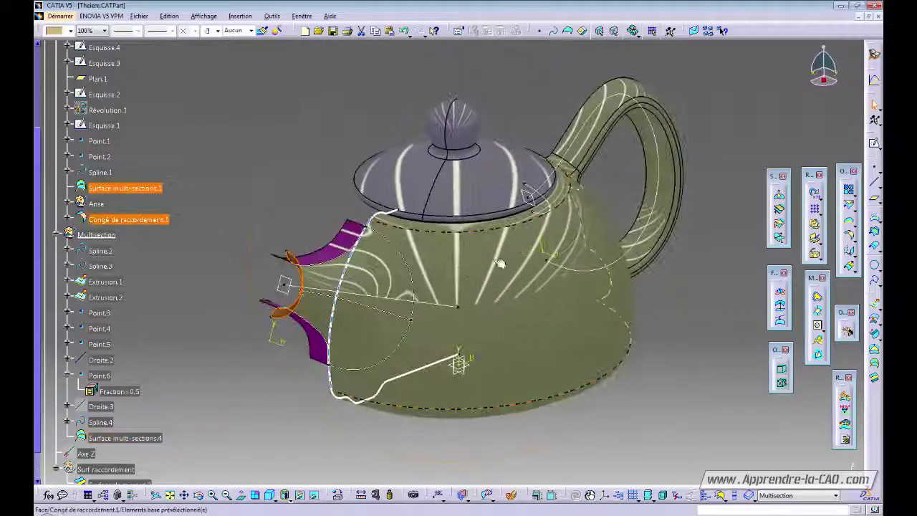
middle_drag(462, 346, 514, 327)
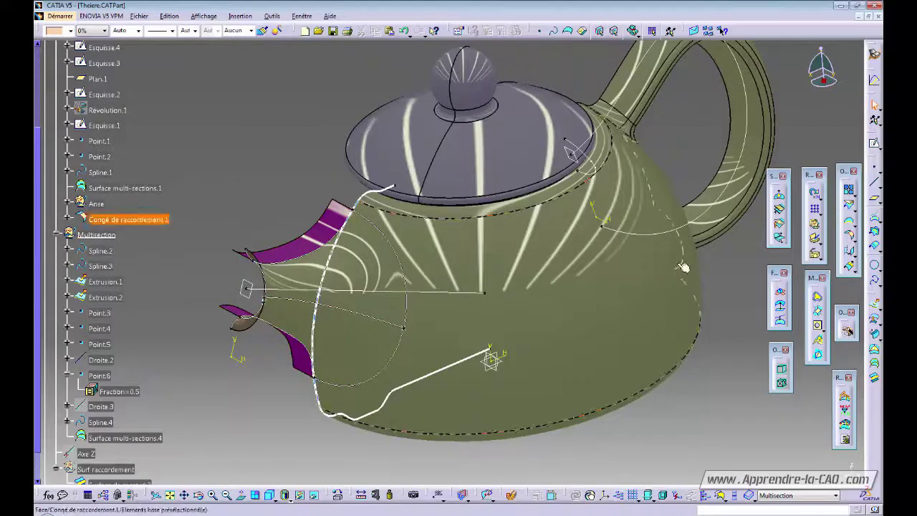
Split the teapot body Congé de raccordement.1 with Spline.1 as the cutting element, removing the area inside the spout outline
click(849, 207)
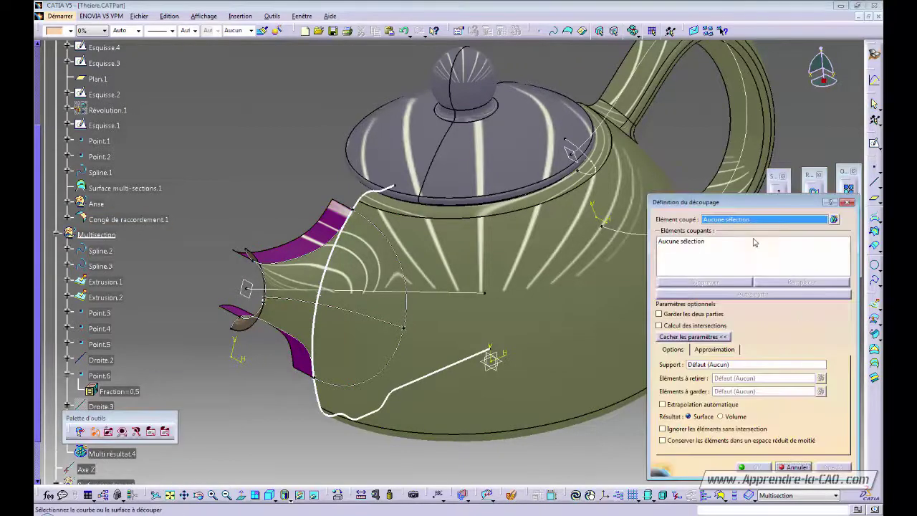
click(465, 316)
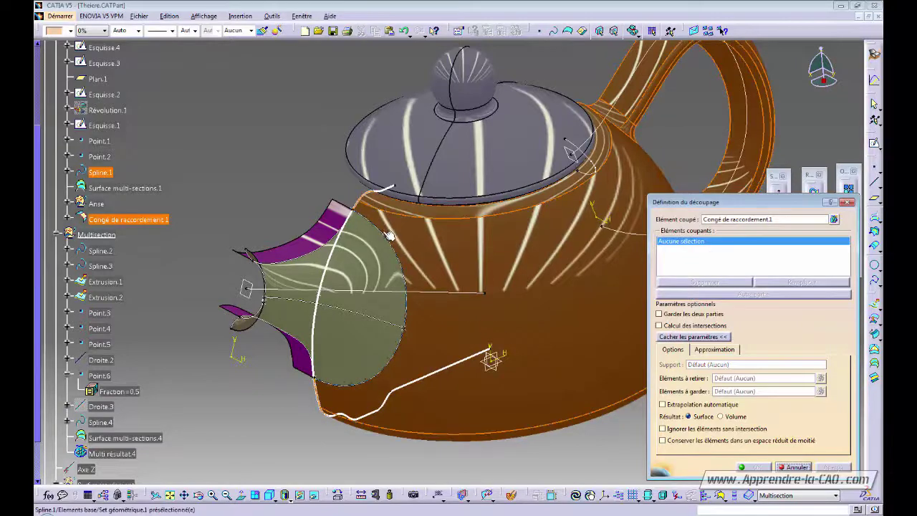
click(389, 236)
middle_drag(442, 364, 588, 366)
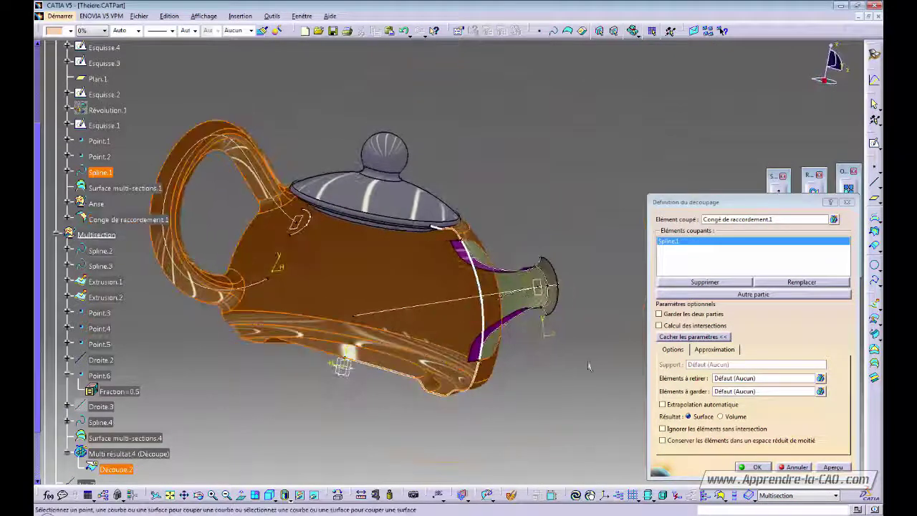
click(757, 467)
Join the split body, the spout surface Surface multi-sections.4 and the spout tip surface with connexity checking and a 0,001 mm merging distance
middle_drag(611, 287, 566, 338)
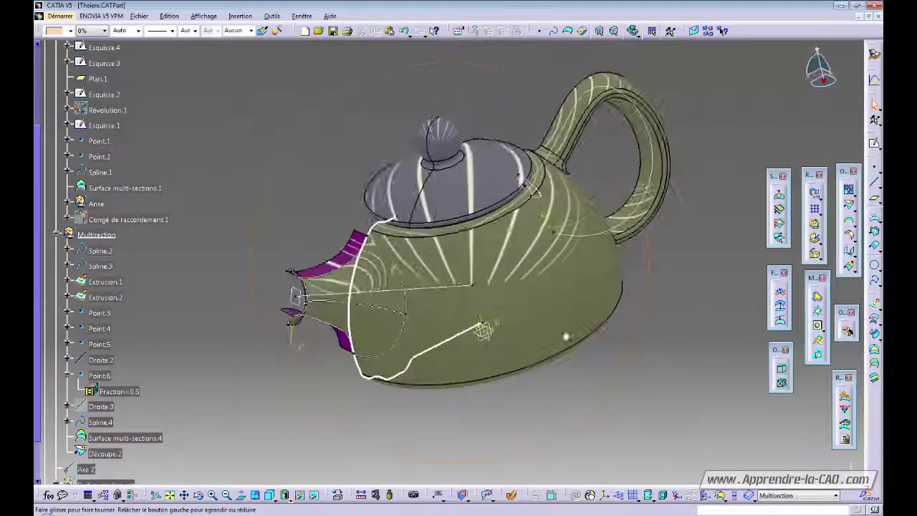
click(850, 195)
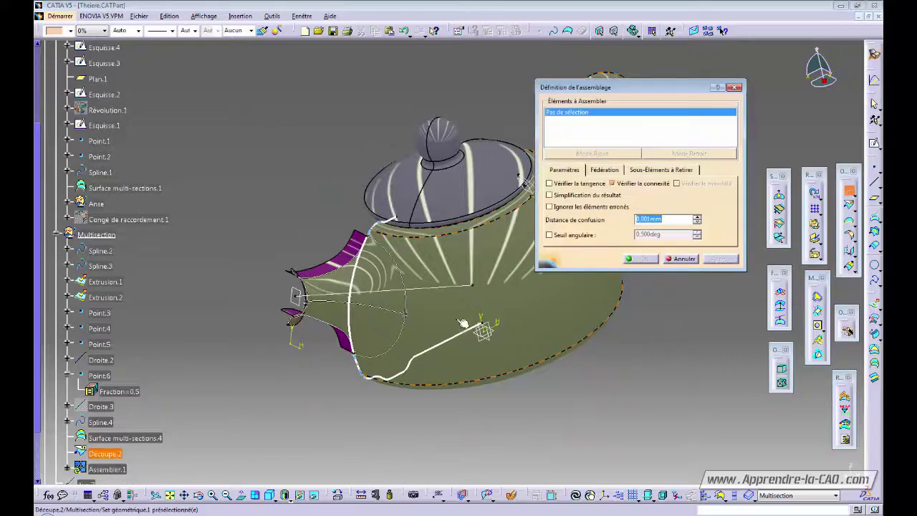
click(474, 274)
click(385, 295)
middle_drag(389, 316, 370, 261)
click(376, 251)
middle_drag(382, 303, 632, 270)
click(640, 262)
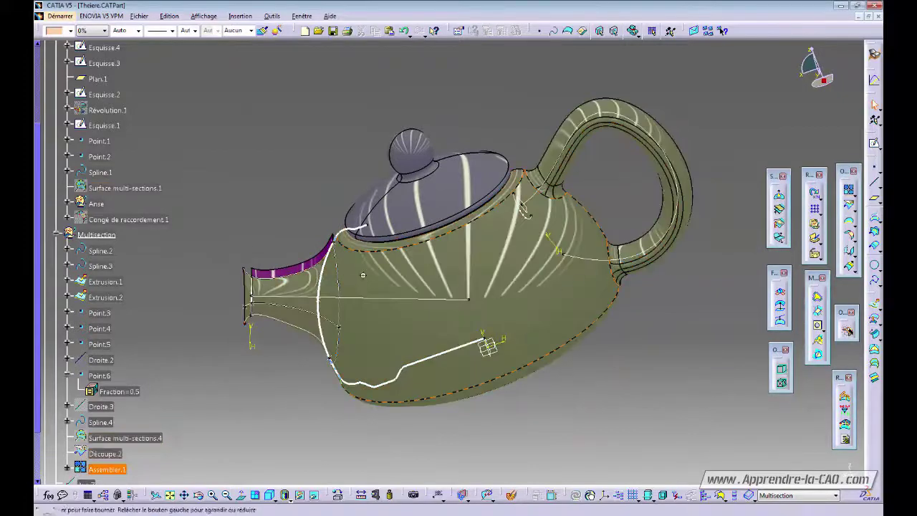
Select the joined surface and examine its coverage of the handle, body, spout and tip
middle_drag(358, 324, 272, 391)
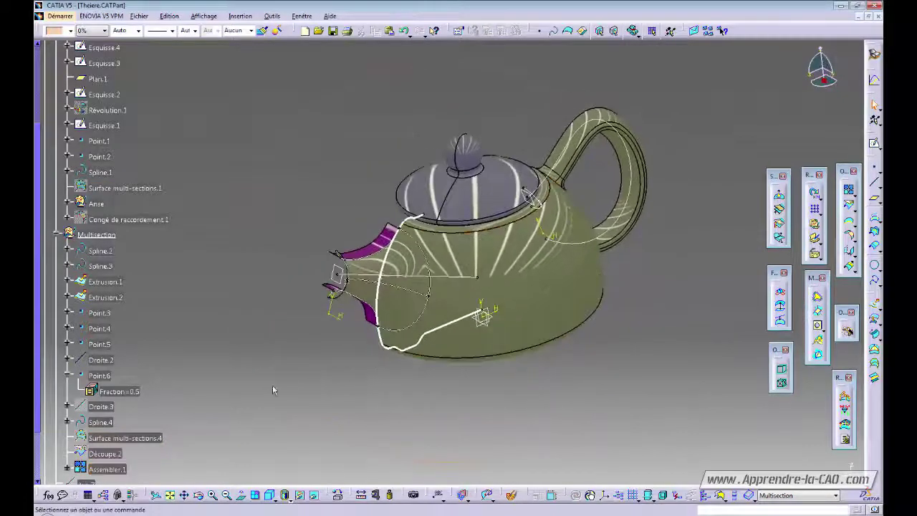
click(121, 470)
middle_drag(334, 356, 526, 307)
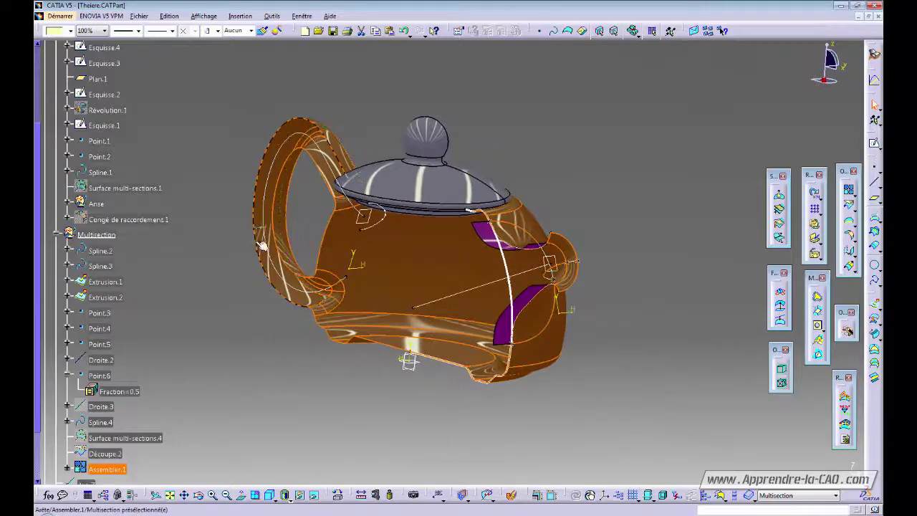
middle_drag(417, 287, 426, 302)
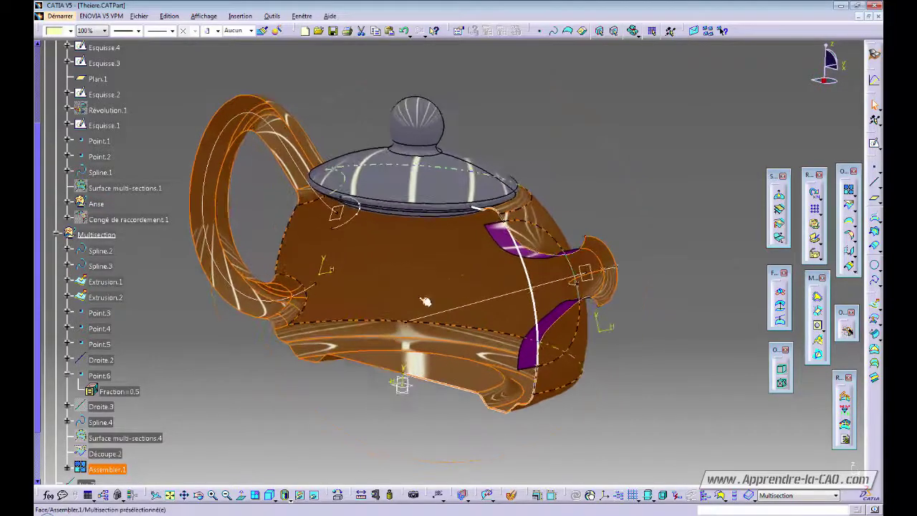
Make the Théière body the work object and switch to the Part Design workbench
click(633, 244)
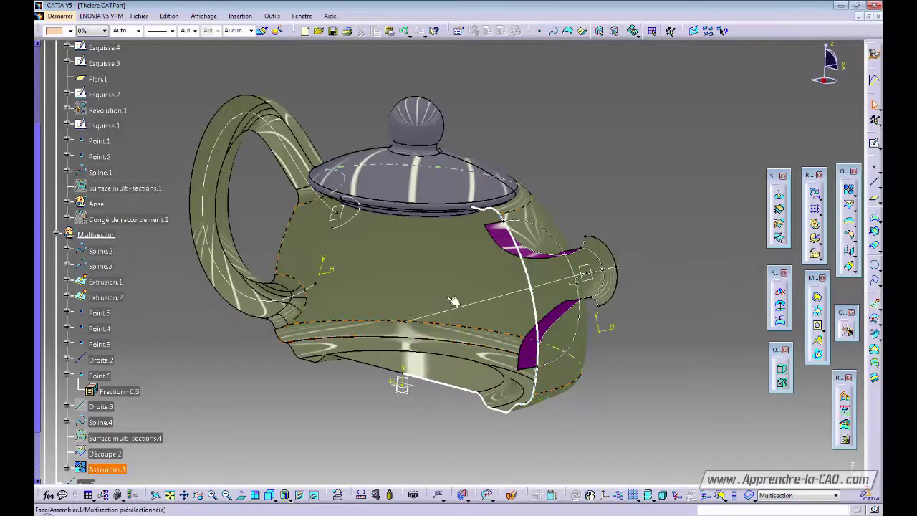
middle_drag(454, 302, 426, 290)
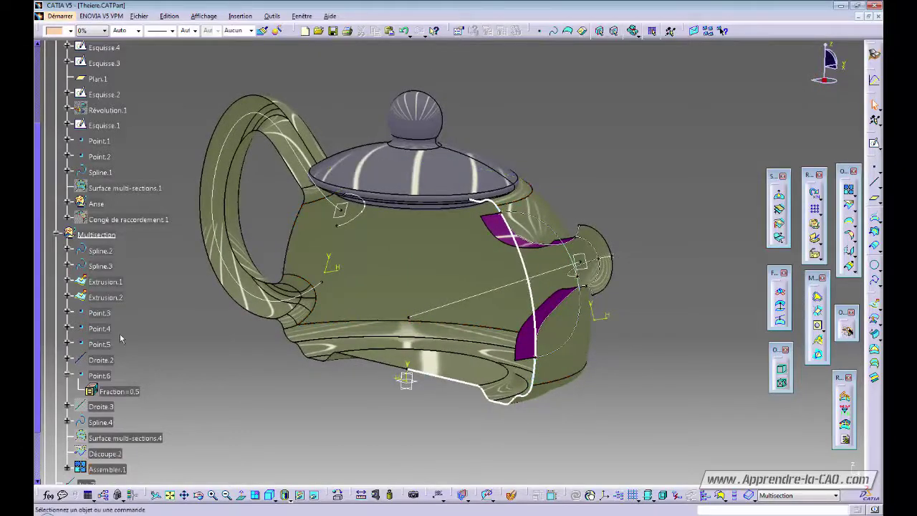
drag(39, 213, 40, 259)
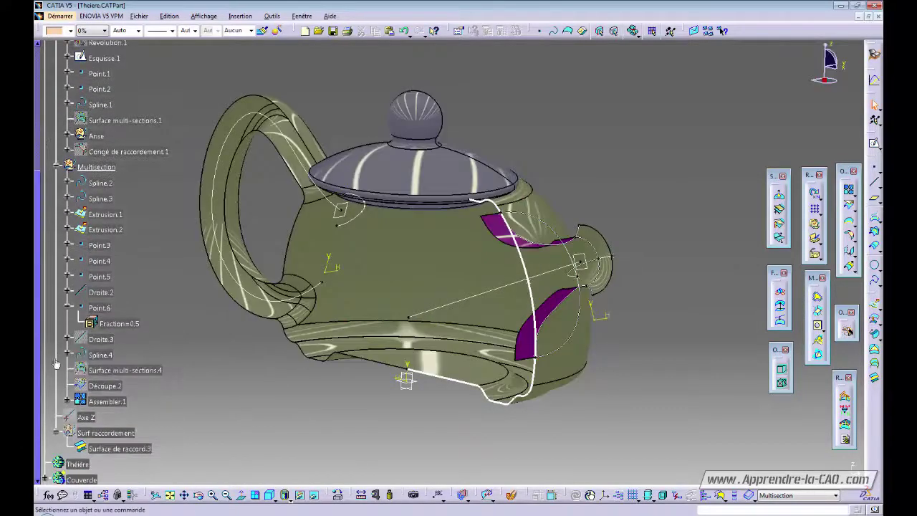
right_click(86, 480)
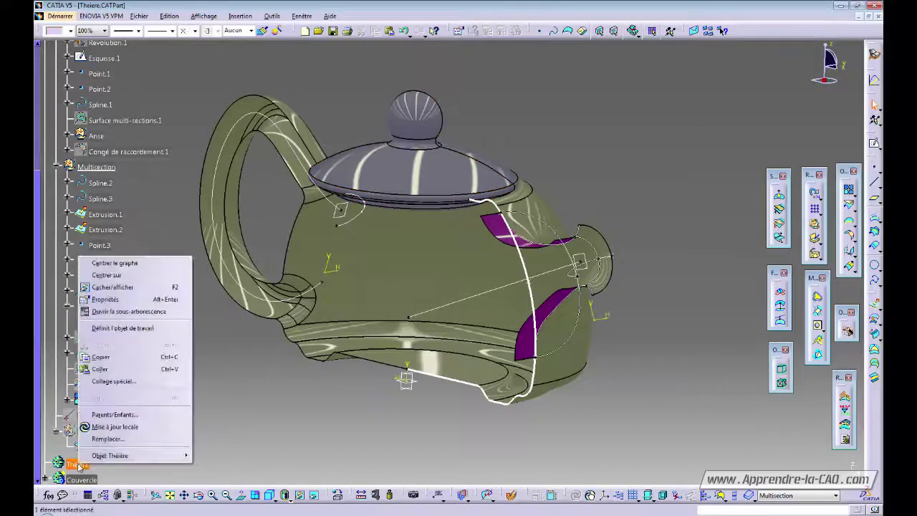
click(108, 330)
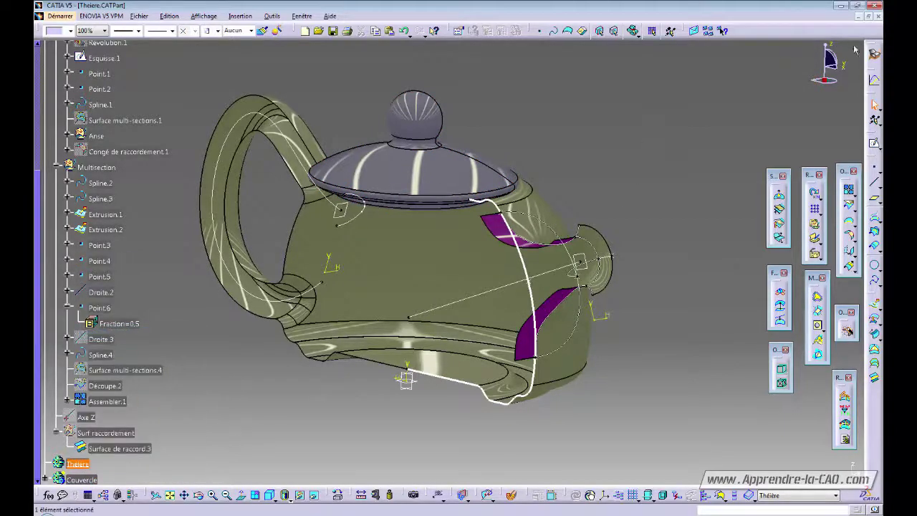
click(874, 54)
click(732, 168)
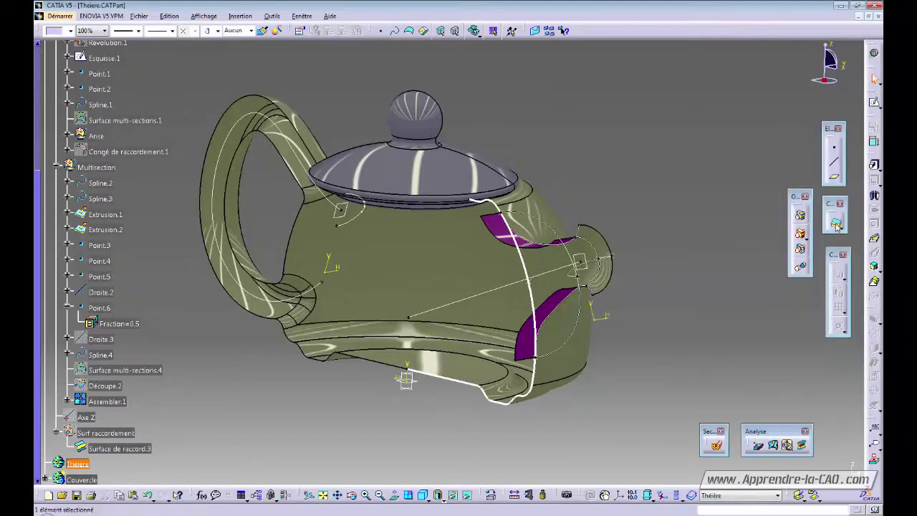
Thicken the joined surface Assembler.1 inward with a first thickness of 1 mm and a second thickness of 0 mm
click(837, 227)
click(412, 294)
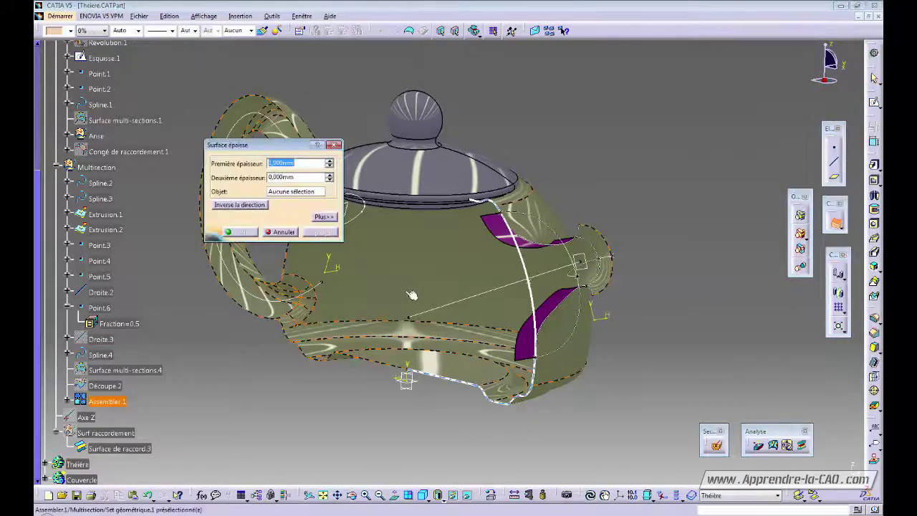
click(495, 155)
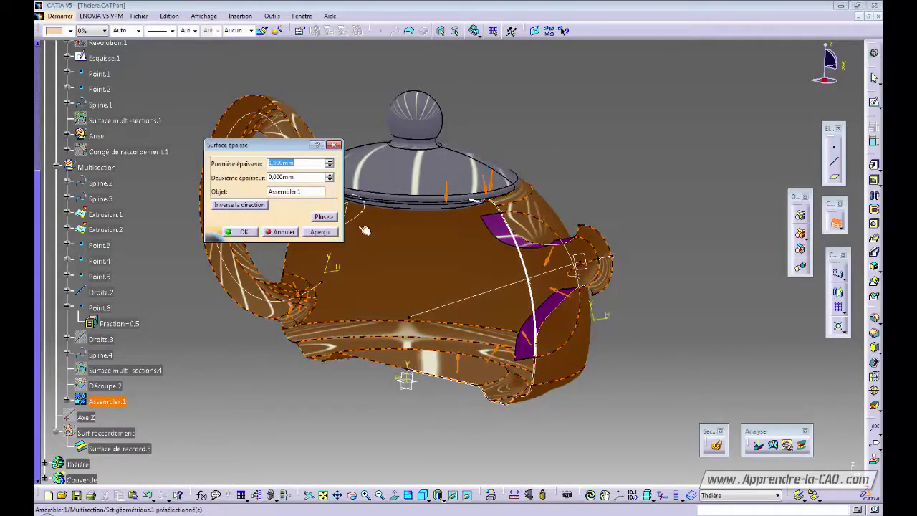
click(244, 232)
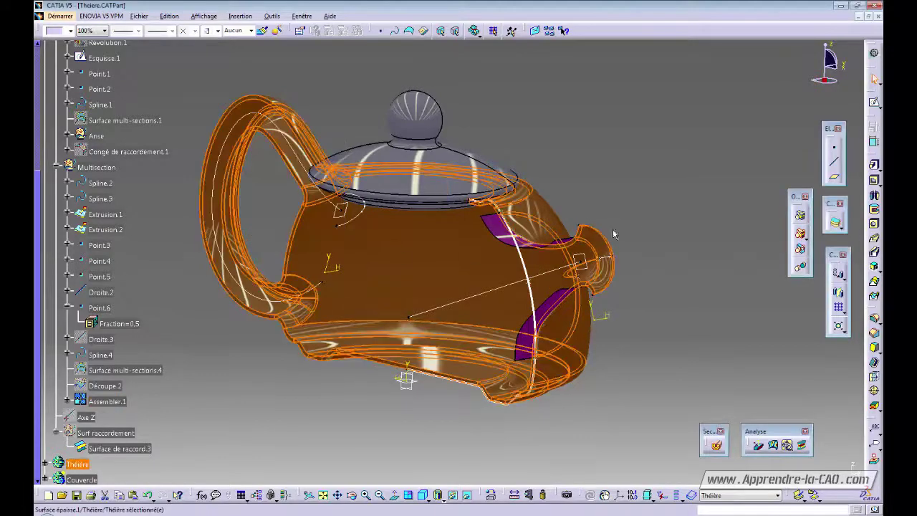
Hide the geometrical set Set géométrique.1 so only the teapot solids are displayed
click(646, 207)
mouse_move(563, 277)
middle_down()
mouse_move(452, 280)
mouse_move(572, 276)
middle_up()
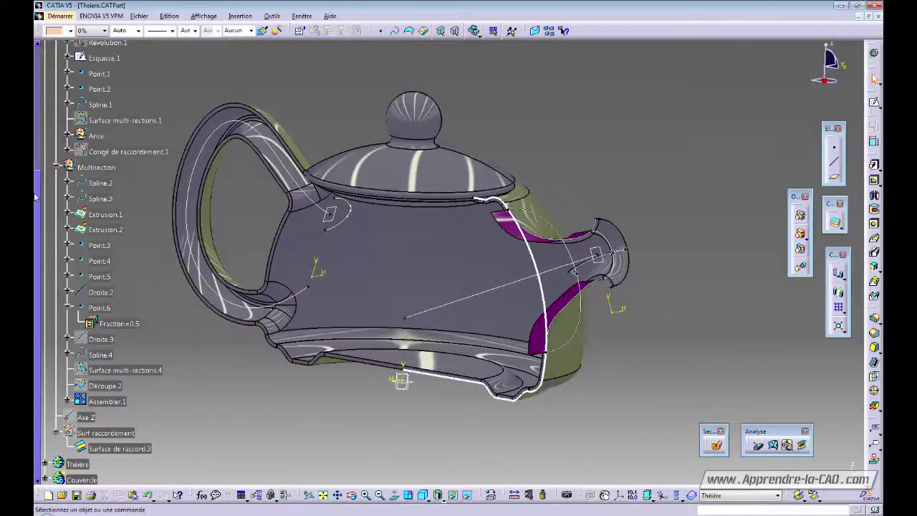
scroll(37, 197, up, 5)
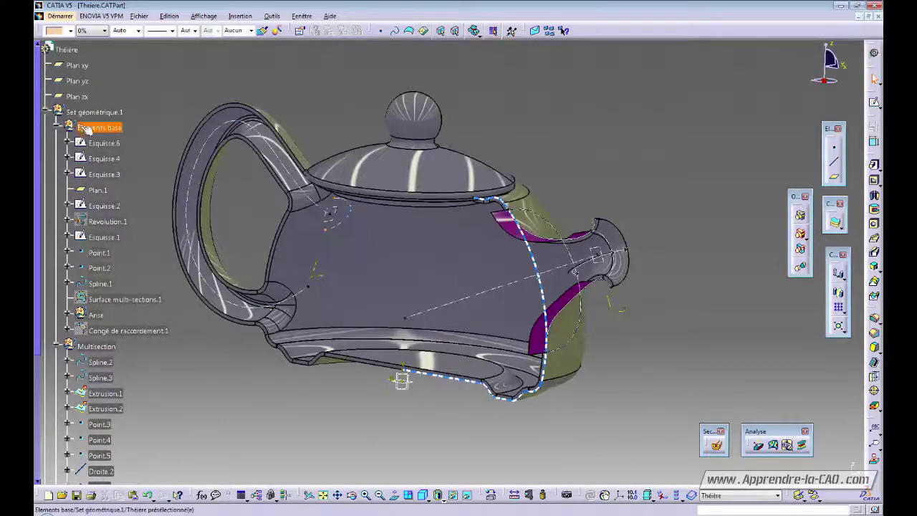
click(101, 113)
key(space)
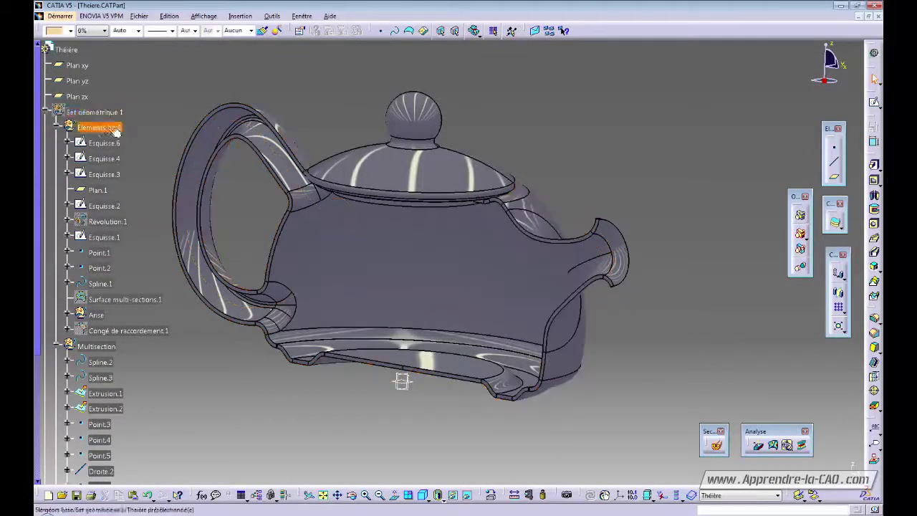
mouse_move(340, 366)
middle_down()
mouse_move(401, 323)
mouse_move(347, 365)
middle_up()
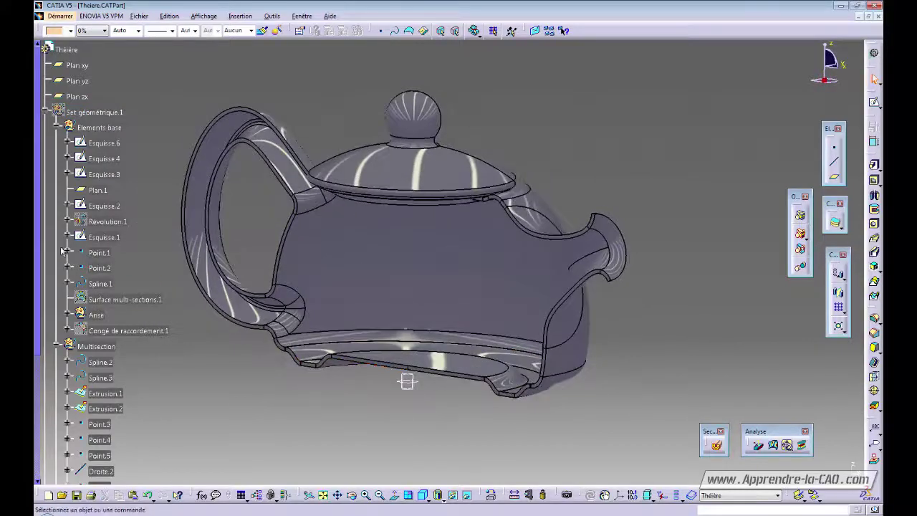
Try to mirror only the thick-surface feature Surface épaisse.1 of the Théière body
scroll(86, 322, down, 5)
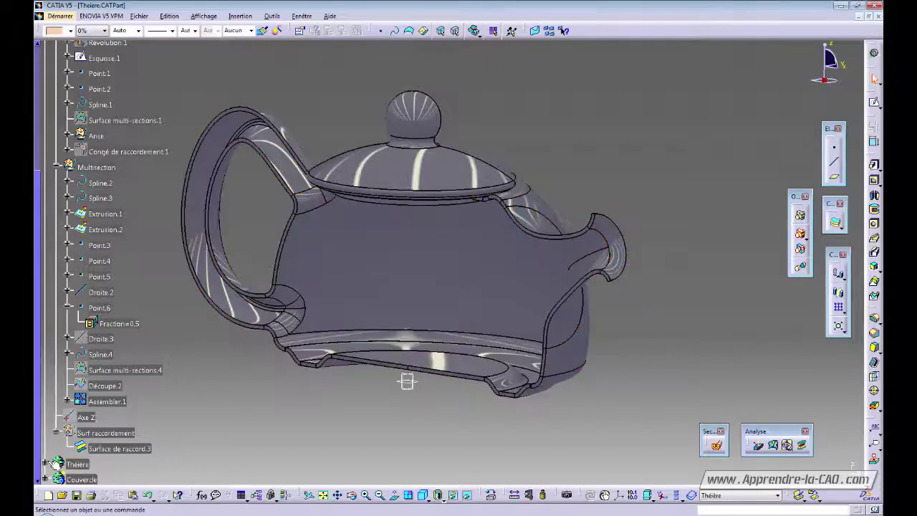
click(45, 464)
click(95, 464)
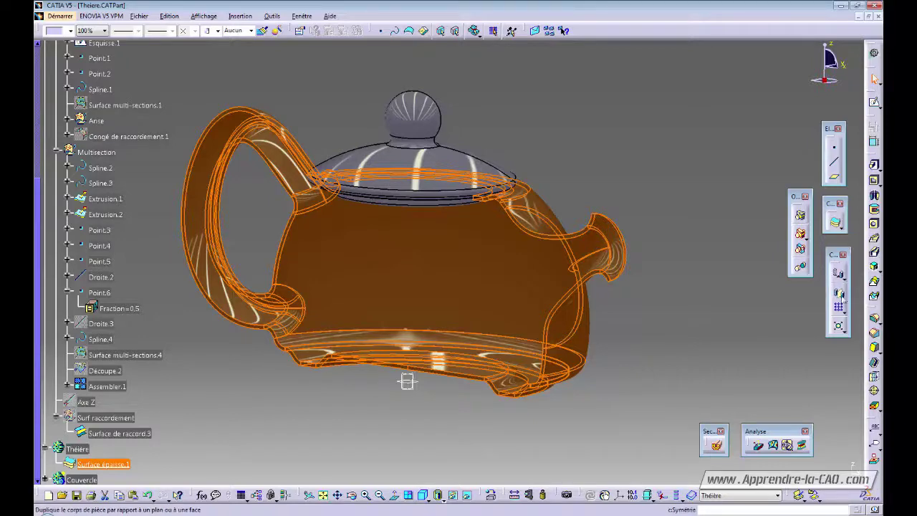
click(839, 294)
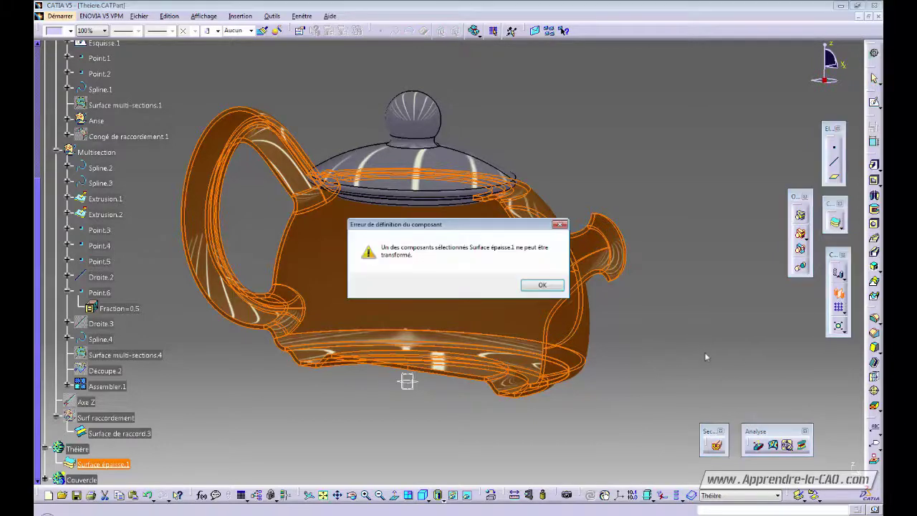
click(550, 288)
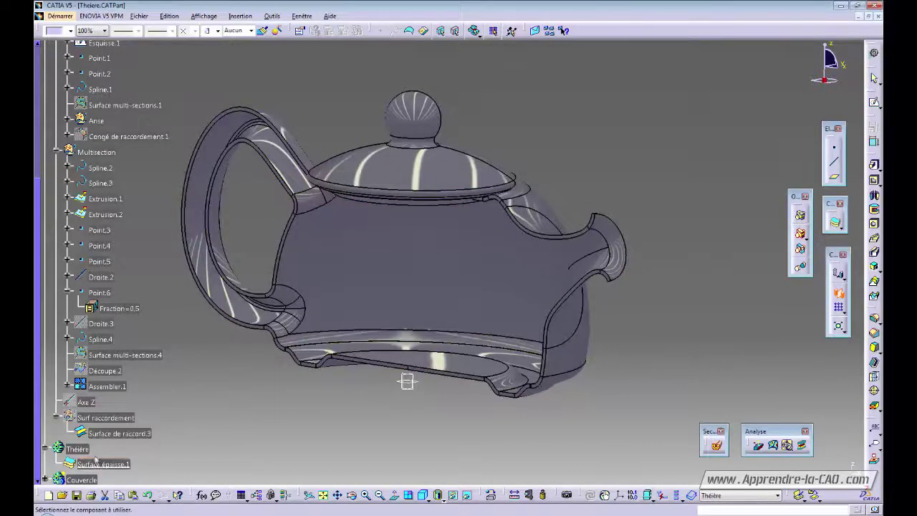
key(Escape)
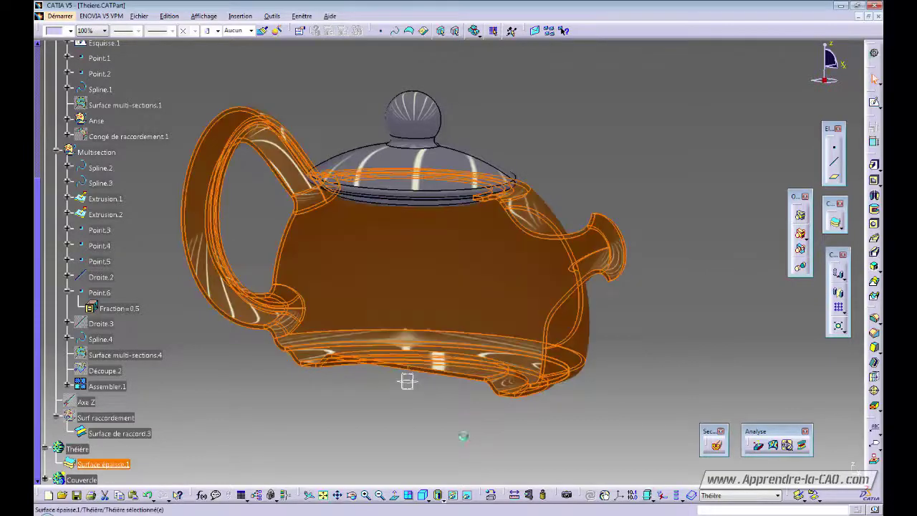
Define Théière as the work object again and mirror the whole body about Plan zx
click(294, 463)
right_click(80, 450)
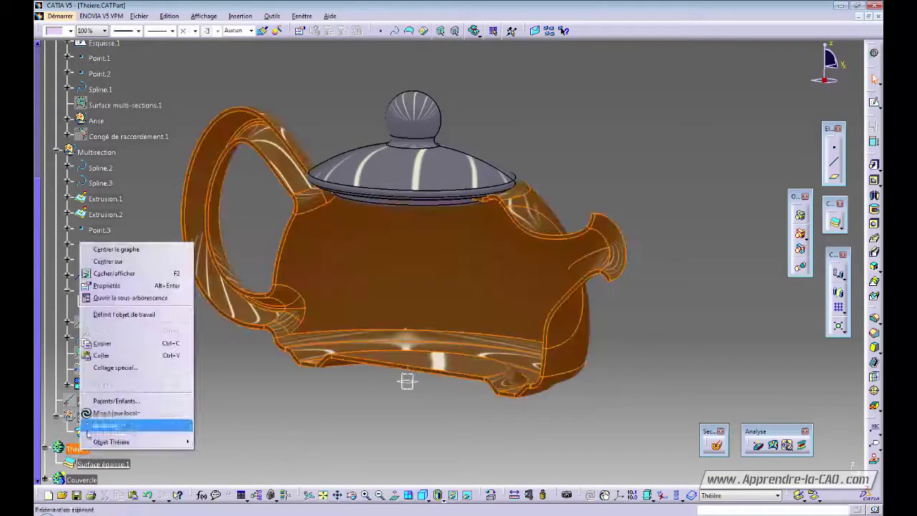
click(116, 315)
click(440, 428)
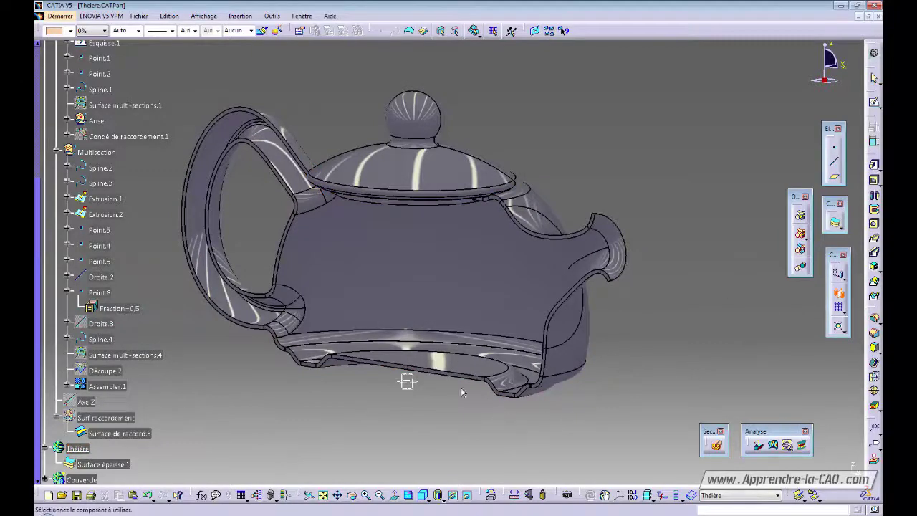
middle_drag(462, 392, 391, 387)
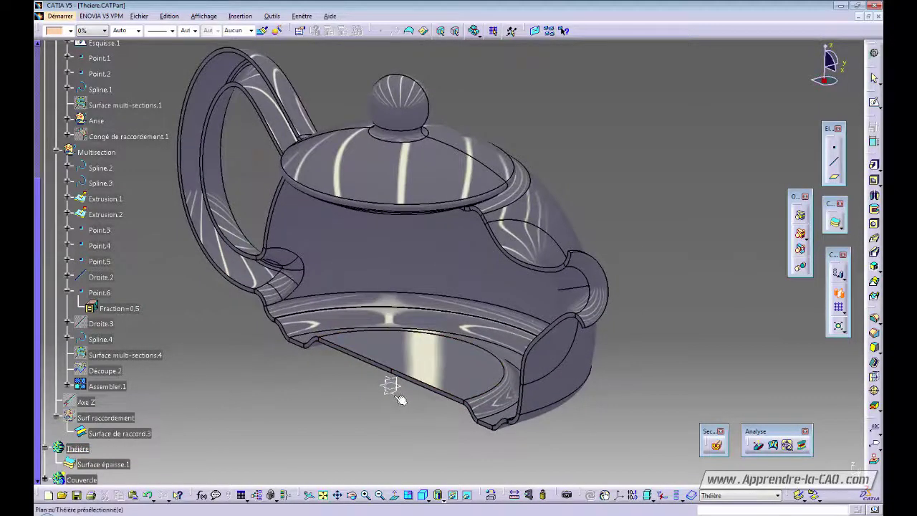
click(399, 399)
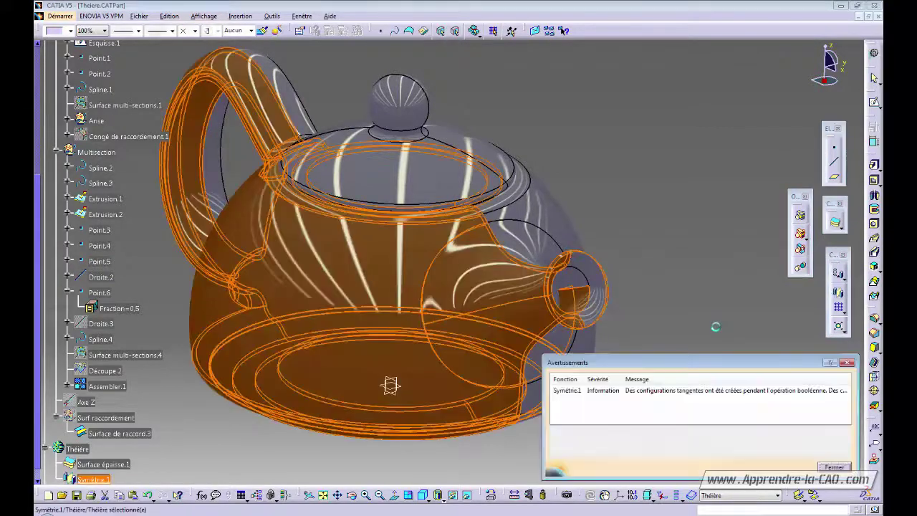
click(835, 467)
click(626, 275)
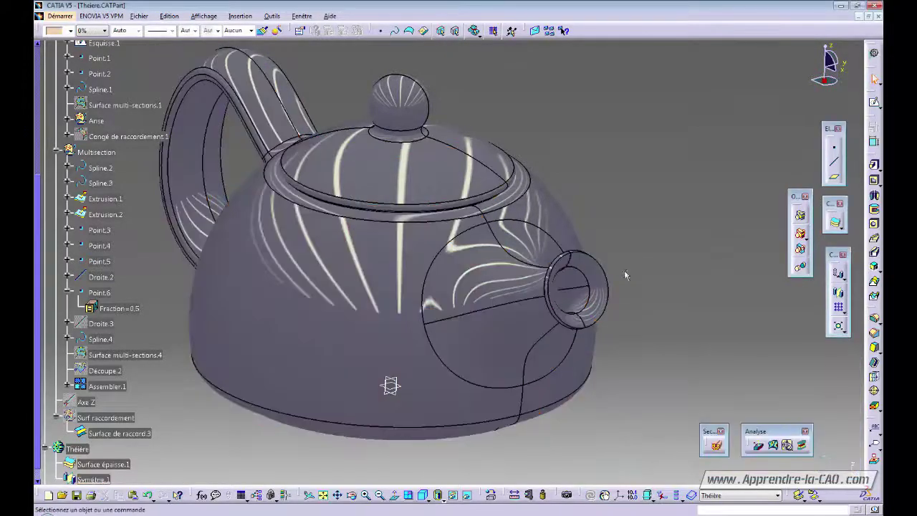
Round the spout's end rim with a tritangent fillet between its inner and outer faces, removing the thin end face
middle_drag(626, 274, 346, 280)
middle_drag(451, 345, 418, 357)
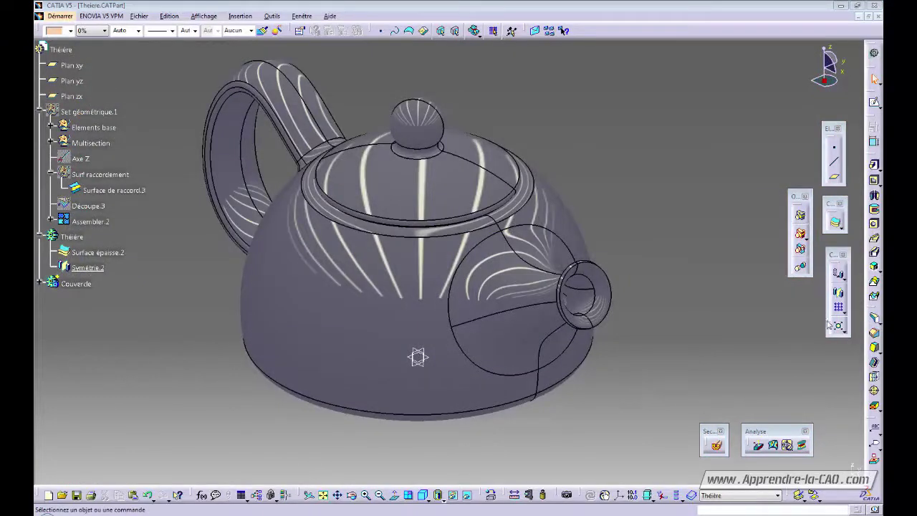
click(875, 322)
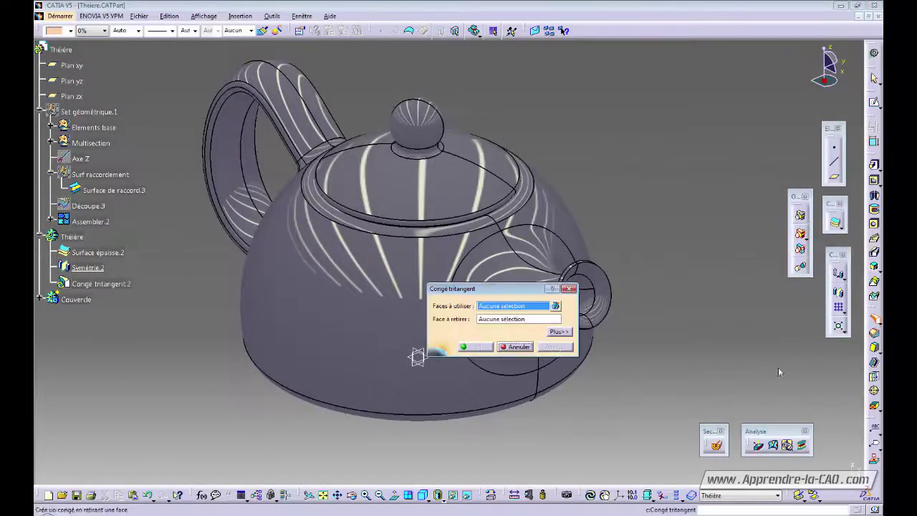
middle_drag(654, 373, 707, 266)
middle_drag(774, 262, 705, 262)
click(699, 309)
middle_drag(698, 309, 453, 344)
click(281, 194)
click(387, 154)
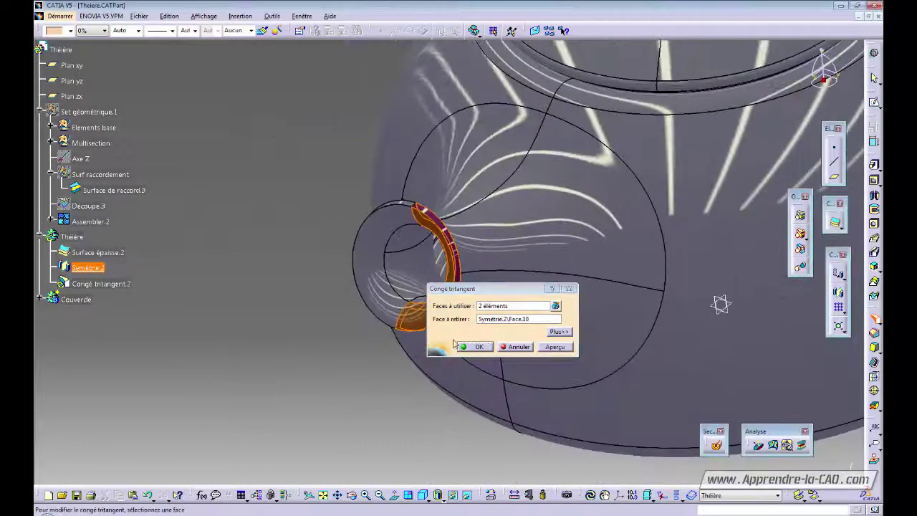
click(479, 347)
Hide the lid body Couvercle to expose the teapot's upper opening
middle_drag(719, 303, 680, 208)
middle_drag(361, 359, 395, 202)
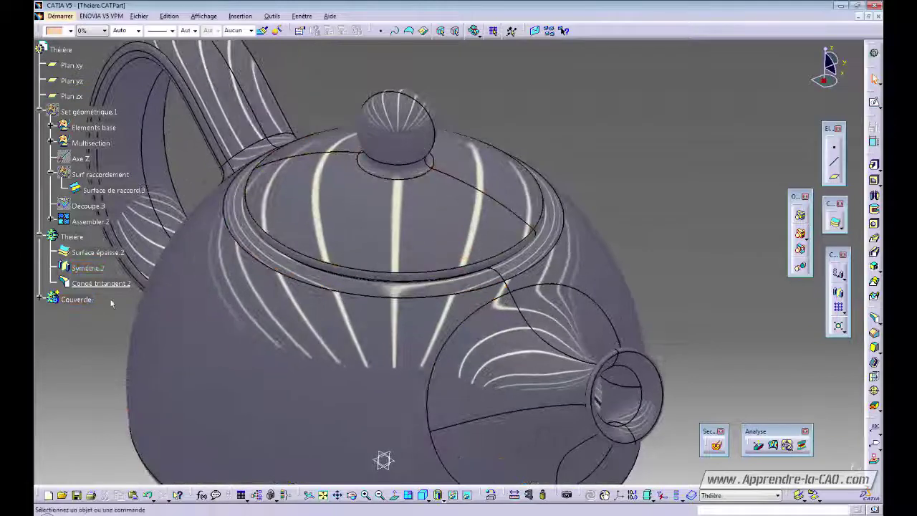
right_click(78, 301)
click(102, 327)
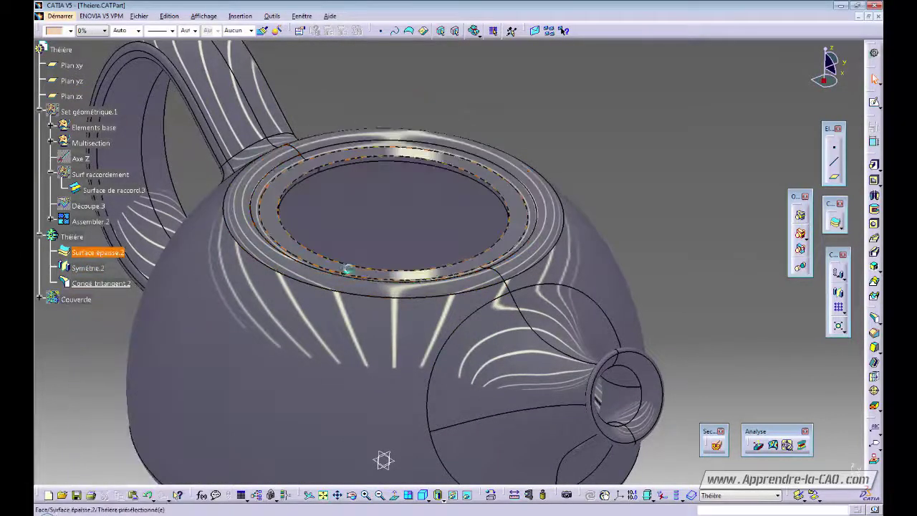
middle_drag(348, 266, 361, 188)
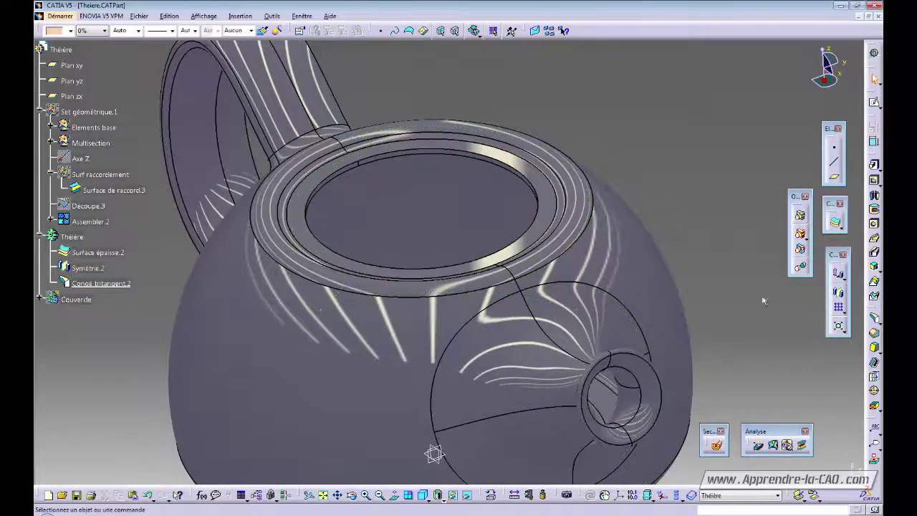
Begin a tritangent fillet on the lid opening with the flat upper ring face as its first support face
click(876, 320)
middle_drag(454, 219, 430, 172)
click(389, 126)
middle_drag(367, 184, 264, 334)
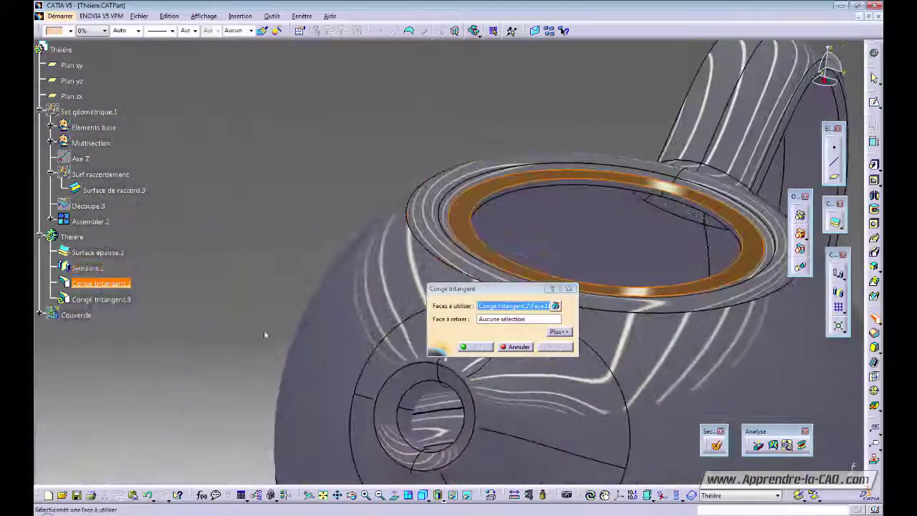
Change the view projection from parallel to perspective
click(205, 17)
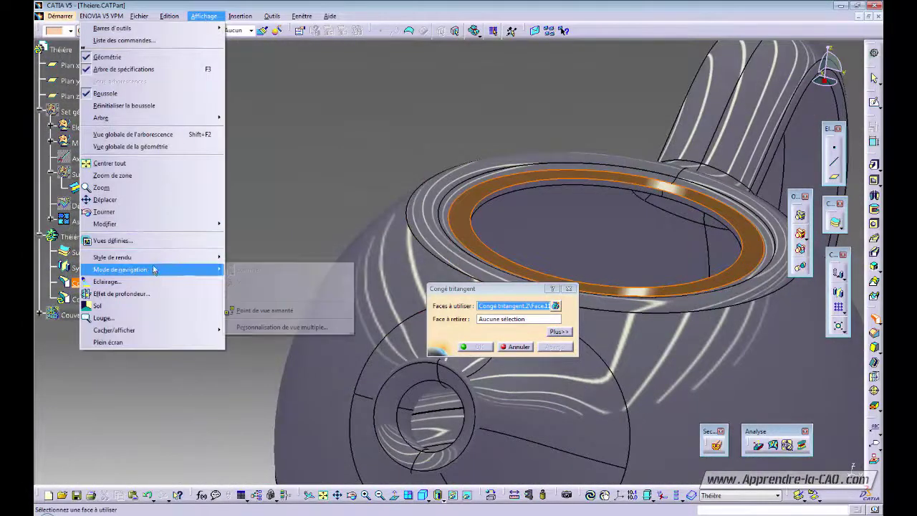
mouse_move(156, 258)
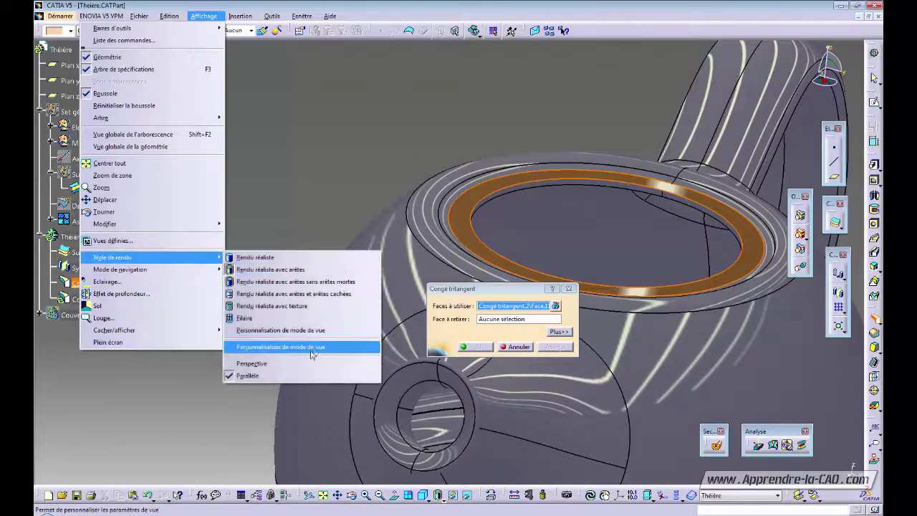
click(296, 366)
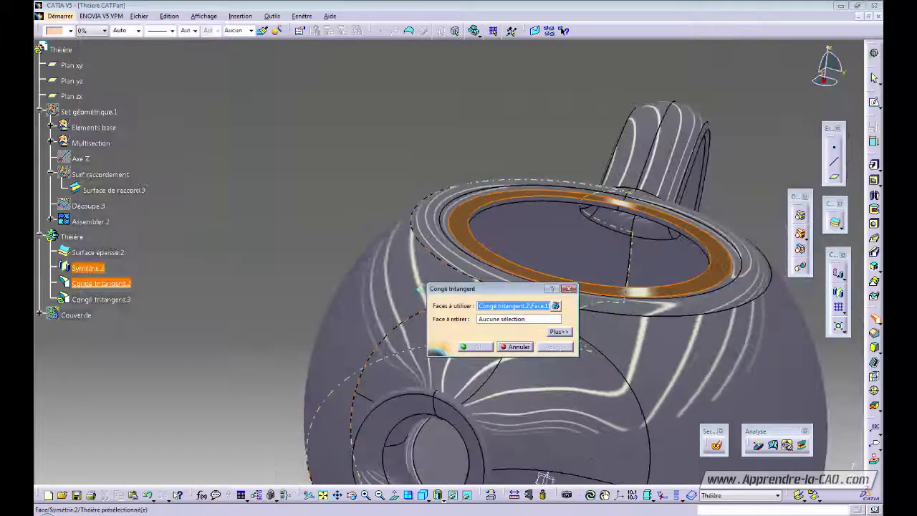
Complete the opening's tritangent fillet with the ring's underside as second support face, removing the thin inner edge face
middle_drag(419, 285, 259, 311)
middle_drag(307, 241, 326, 251)
click(618, 91)
middle_drag(618, 91, 239, 235)
click(224, 213)
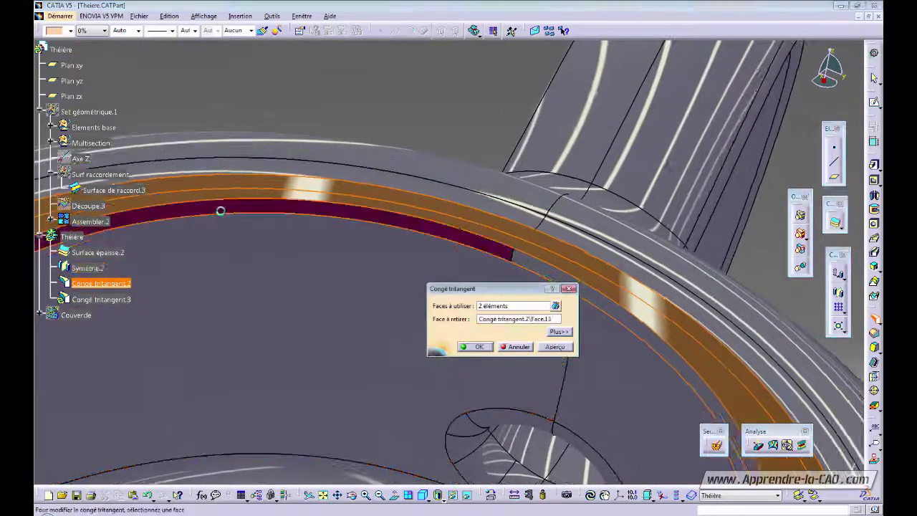
click(475, 347)
Show the lid body Couvercle again on the teapot
middle_drag(473, 337, 372, 250)
middle_drag(350, 107, 350, 164)
middle_drag(325, 303, 403, 282)
middle_drag(398, 281, 435, 360)
middle_drag(493, 286, 415, 323)
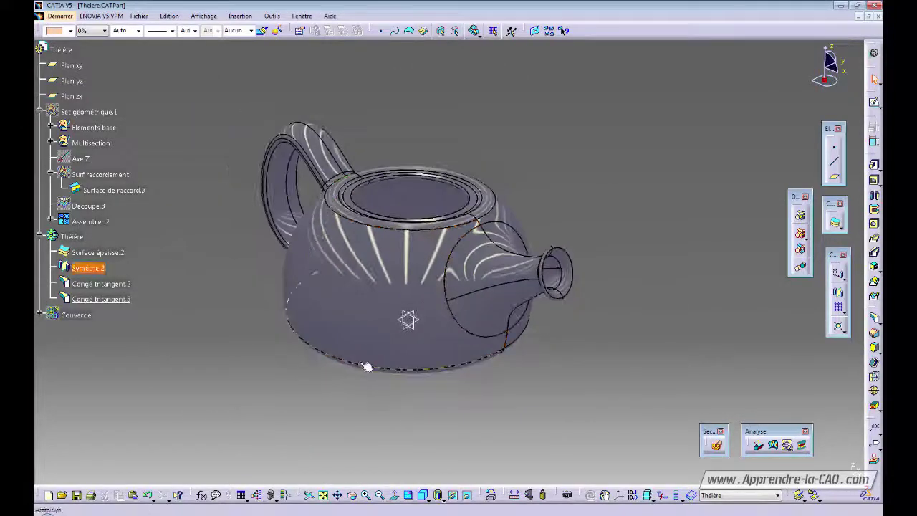
right_click(76, 315)
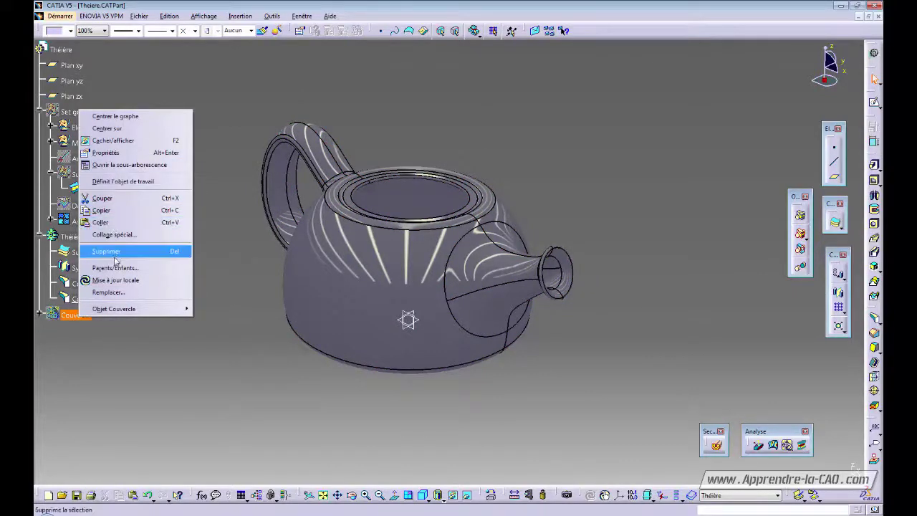
click(113, 140)
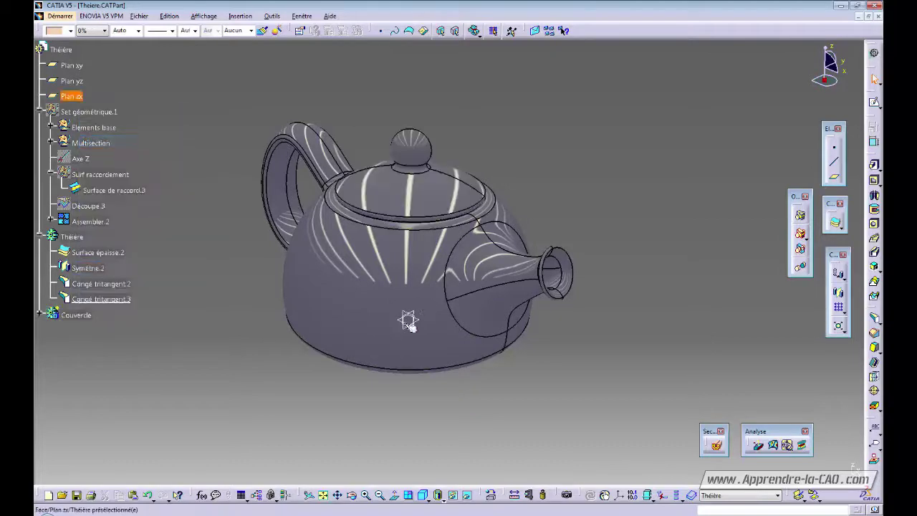
Set the render style to shading with edges without smooth edges and view the finished teapot from the spout side
middle_drag(410, 326, 452, 384)
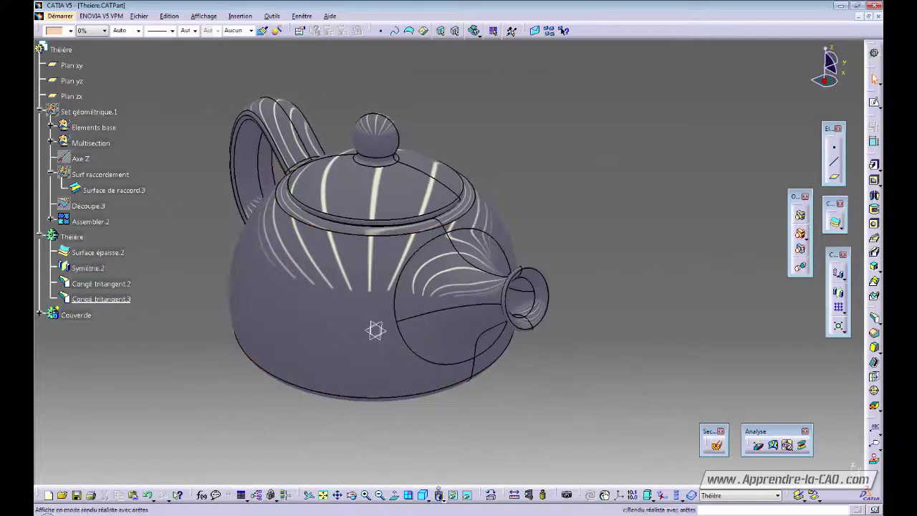
click(440, 493)
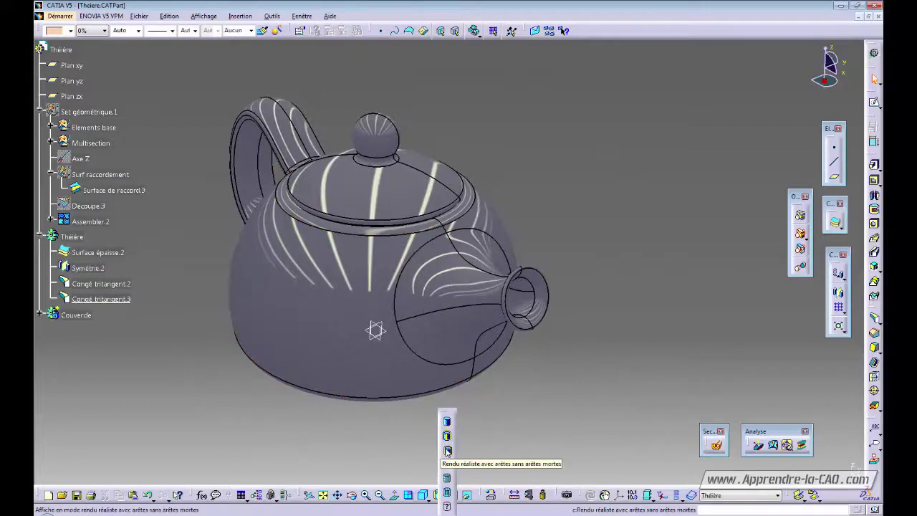
click(448, 451)
middle_drag(529, 424, 291, 364)
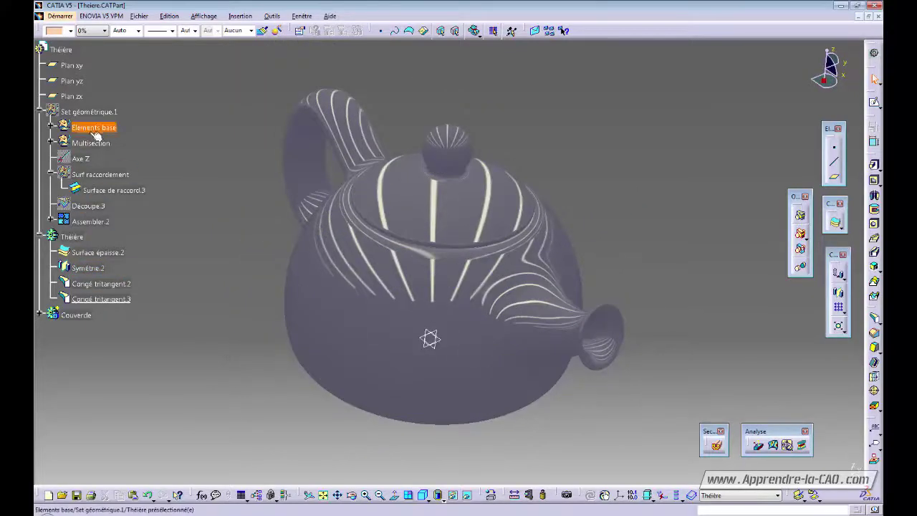